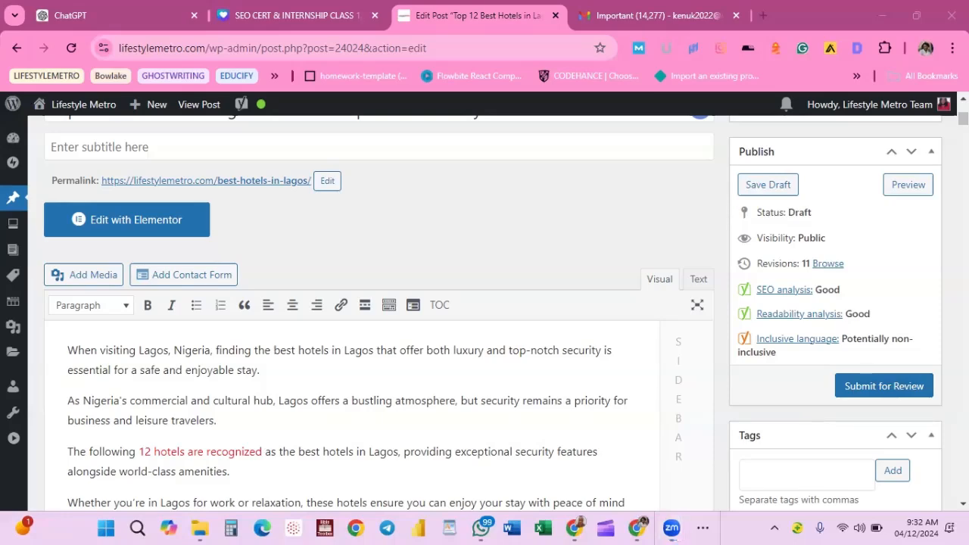
Open the post's inclusive language analysis and highlight the text flagged for using "oriental"
{"action": "left_click_drag", "start_coordinate": [963, 119], "coordinate": [963, 121]}
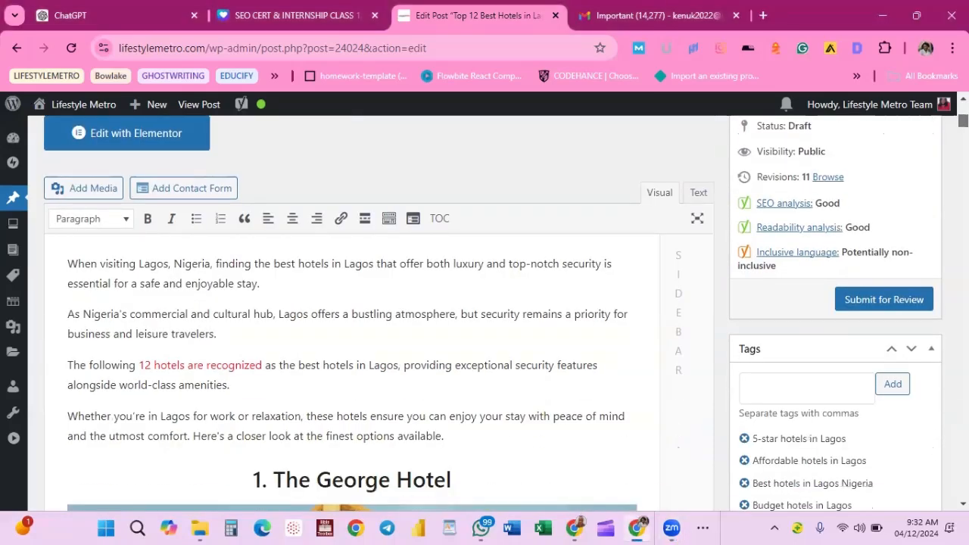
{"action": "left_click", "coordinate": [791, 260]}
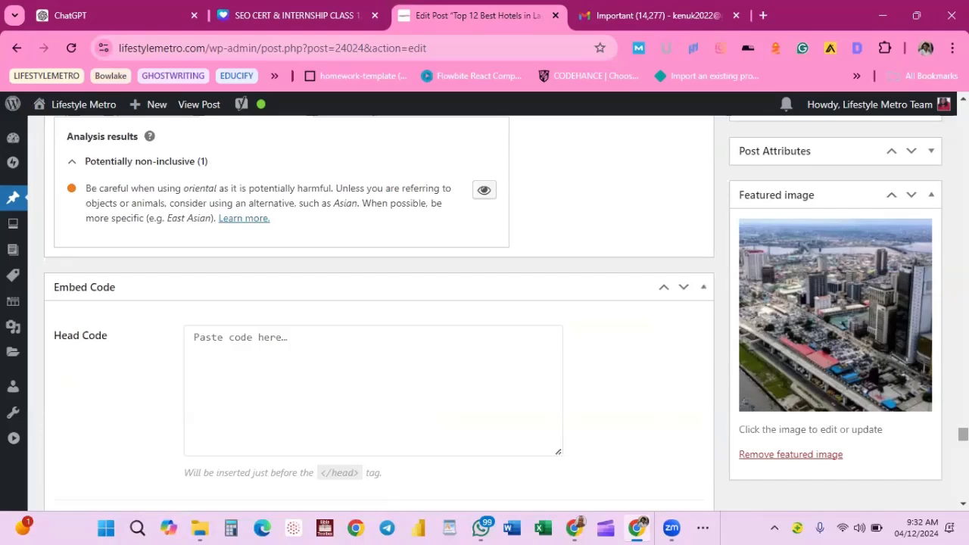
{"action": "scroll", "coordinate": [444, 316], "scroll_direction": "up", "scroll_amount": 2}
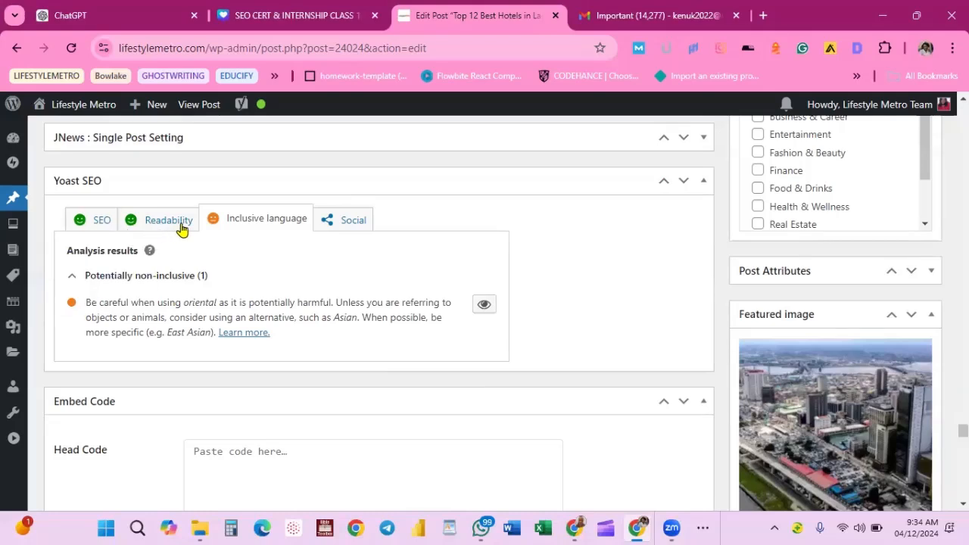
{"action": "left_click", "coordinate": [484, 307]}
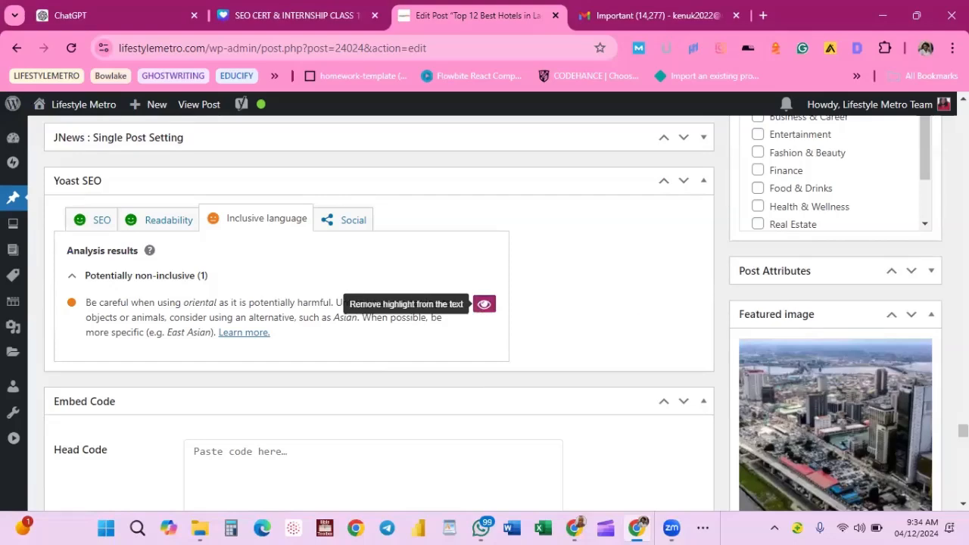
Find the highlighted sentence flagged by the inclusive language analysis in the post body
{"action": "scroll", "coordinate": [378, 313], "scroll_direction": "up", "scroll_amount": 5}
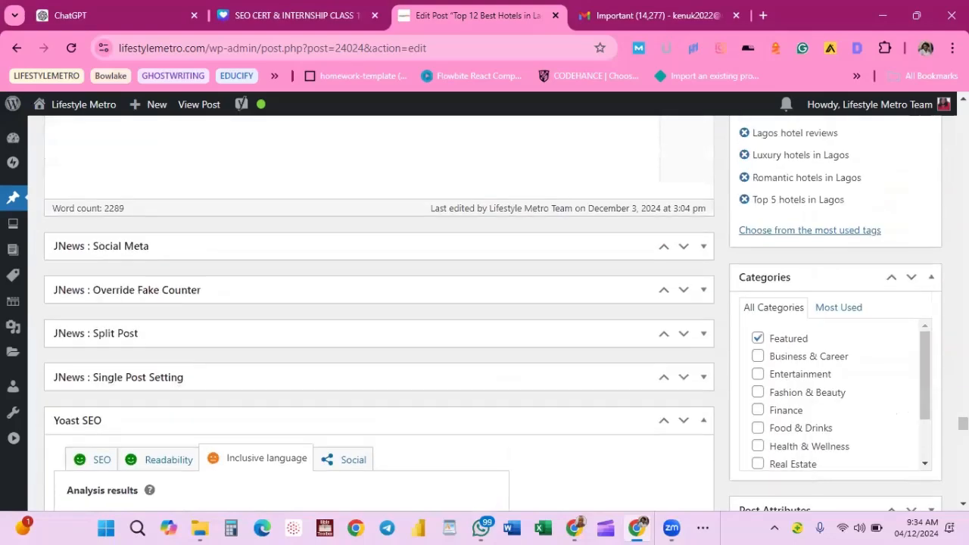
{"action": "scroll", "coordinate": [379, 313], "scroll_direction": "up", "scroll_amount": 5}
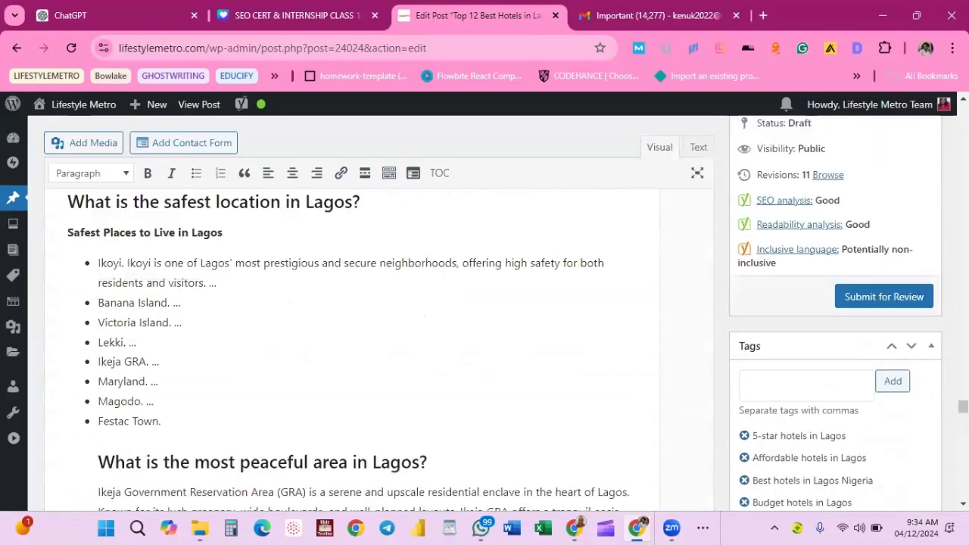
{"action": "scroll", "coordinate": [379, 313], "scroll_direction": "down", "scroll_amount": 3}
{"action": "scroll", "coordinate": [378, 313], "scroll_direction": "down", "scroll_amount": 4}
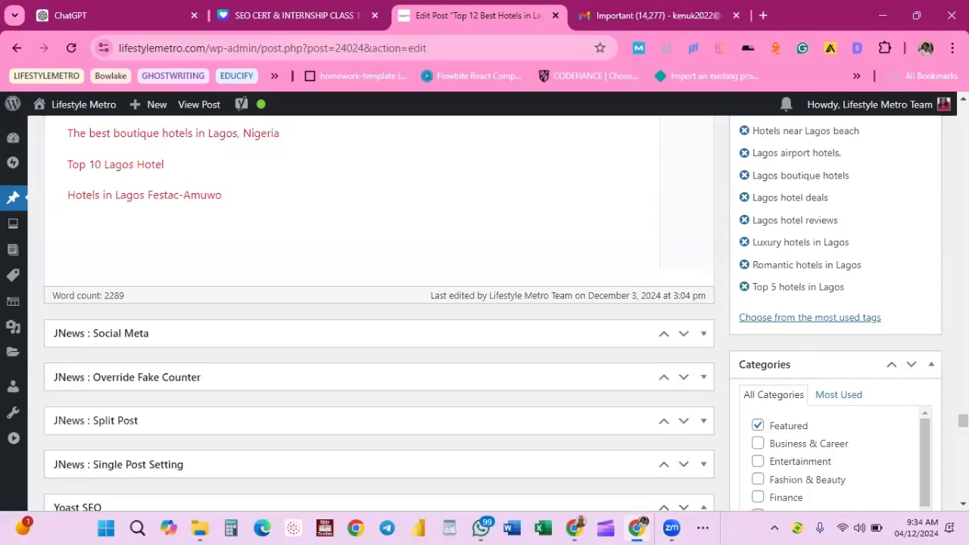
{"action": "scroll", "coordinate": [378, 314], "scroll_direction": "down", "scroll_amount": 8}
{"action": "scroll", "coordinate": [379, 314], "scroll_direction": "up", "scroll_amount": 3}
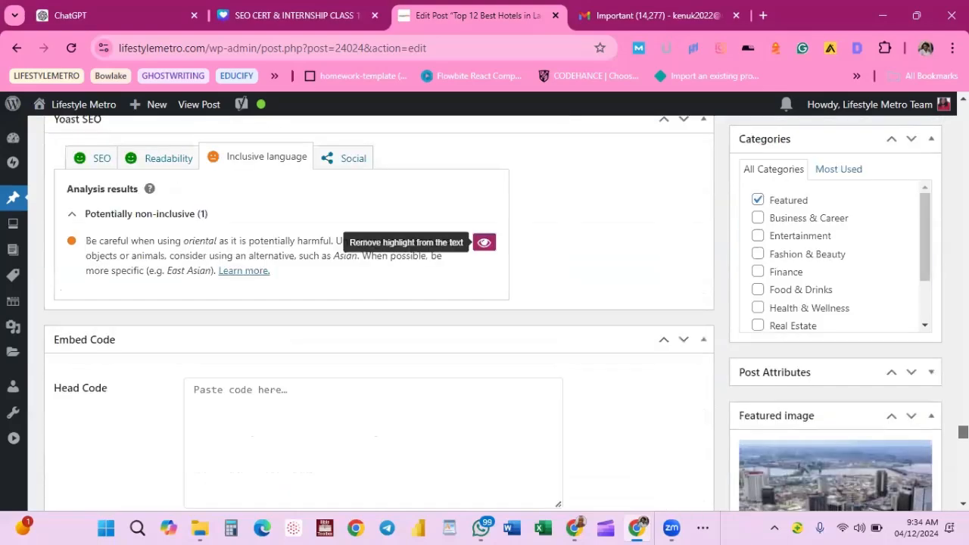
{"action": "scroll", "coordinate": [378, 314], "scroll_direction": "down", "scroll_amount": 3}
{"action": "scroll", "coordinate": [403, 452], "scroll_direction": "up", "scroll_amount": 5}
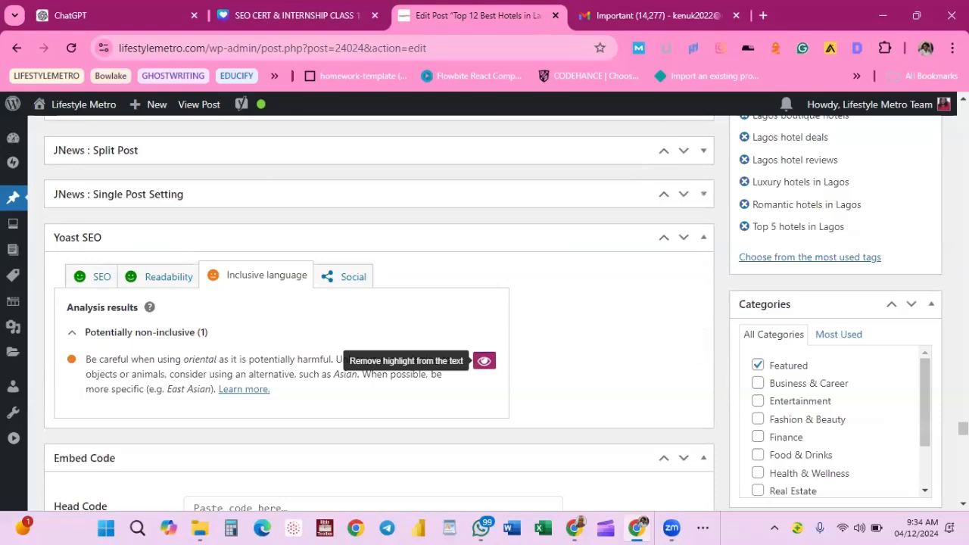
{"action": "scroll", "coordinate": [378, 313], "scroll_direction": "up", "scroll_amount": 6}
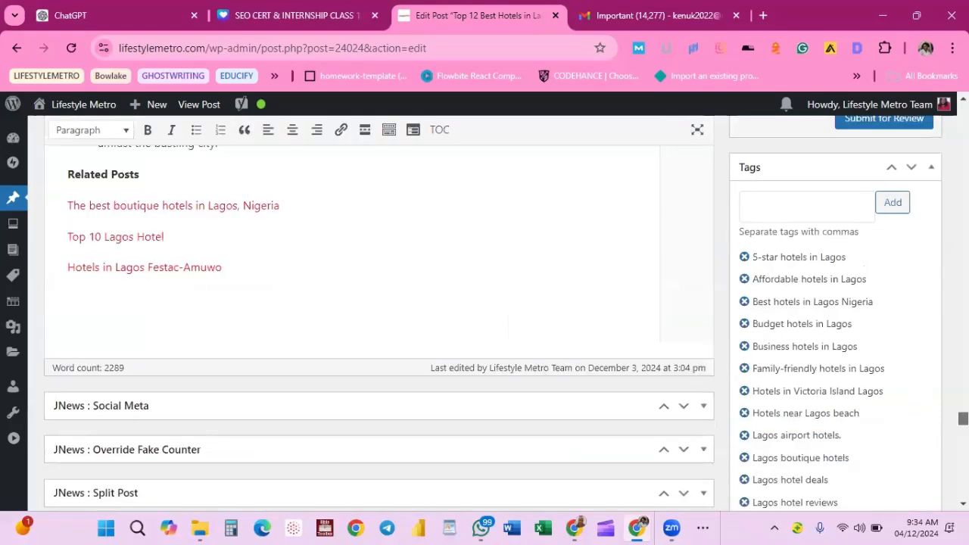
{"action": "scroll", "coordinate": [379, 314], "scroll_direction": "up", "scroll_amount": 15}
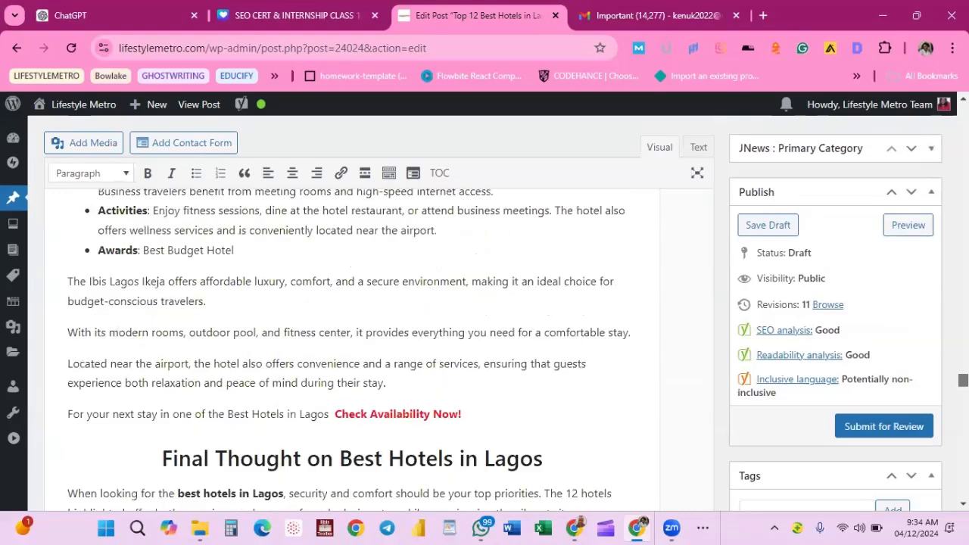
{"action": "scroll", "coordinate": [379, 313], "scroll_direction": "up", "scroll_amount": 5}
{"action": "scroll", "coordinate": [378, 313], "scroll_direction": "up", "scroll_amount": 5}
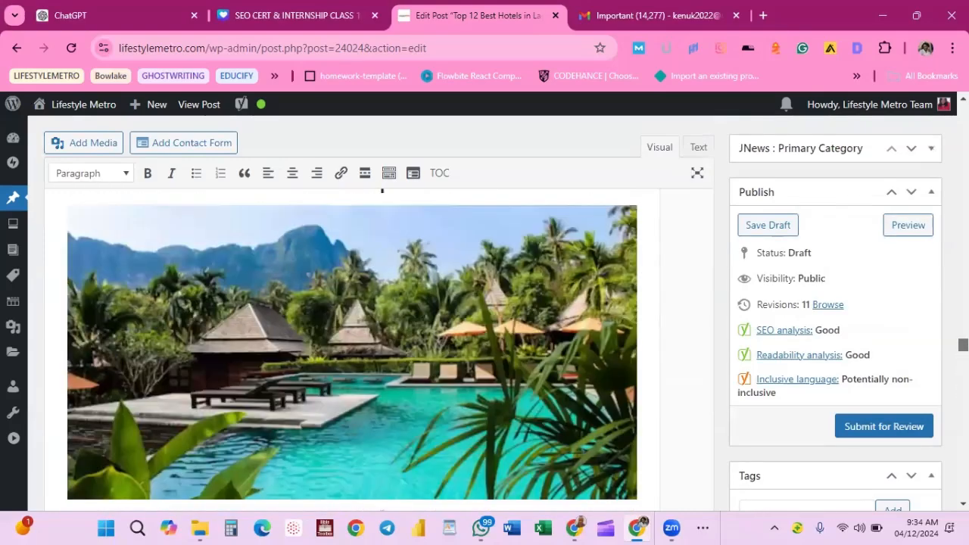
{"action": "scroll", "coordinate": [379, 313], "scroll_direction": "up", "scroll_amount": 6}
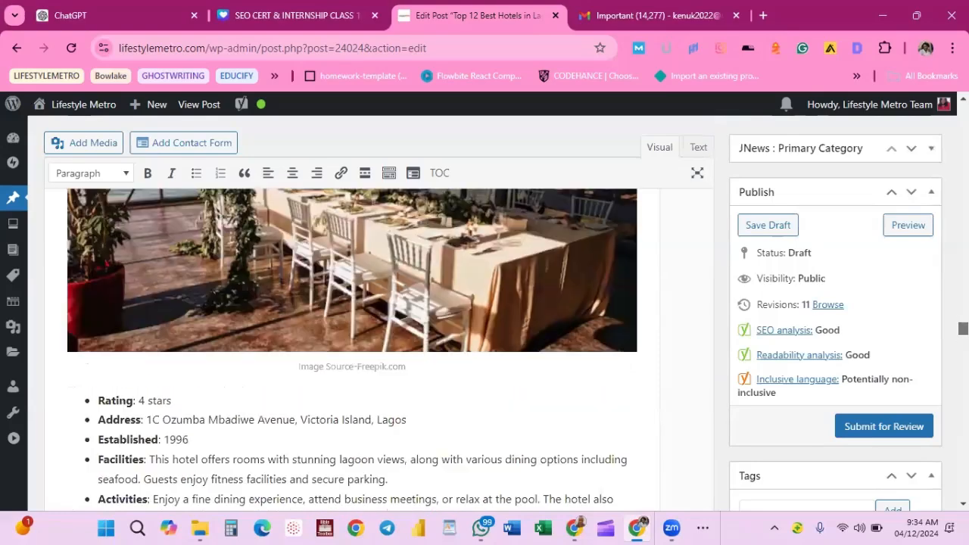
{"action": "scroll", "coordinate": [378, 314], "scroll_direction": "up", "scroll_amount": 6}
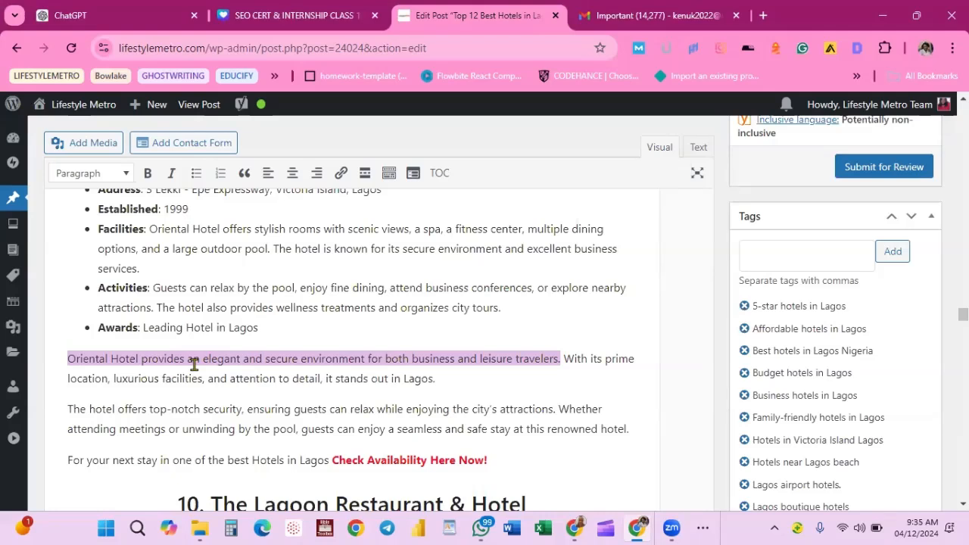
Review the headings and hotel details above the highlighted Oriental Hotel sentence, including the Federal Palace Hotel & Casino section, and return to it
{"action": "scroll", "coordinate": [194, 364], "scroll_direction": "up", "scroll_amount": 10}
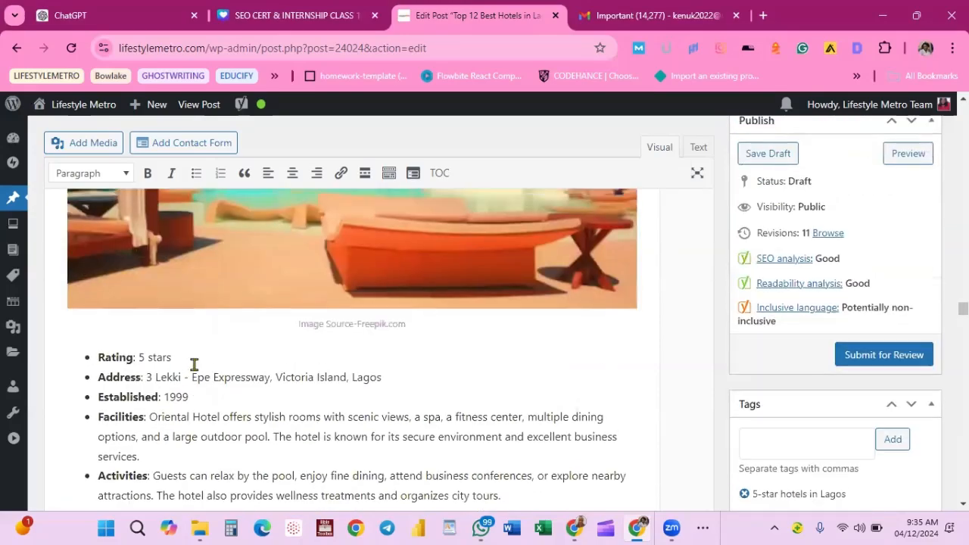
{"action": "scroll", "coordinate": [194, 364], "scroll_direction": "up", "scroll_amount": 10}
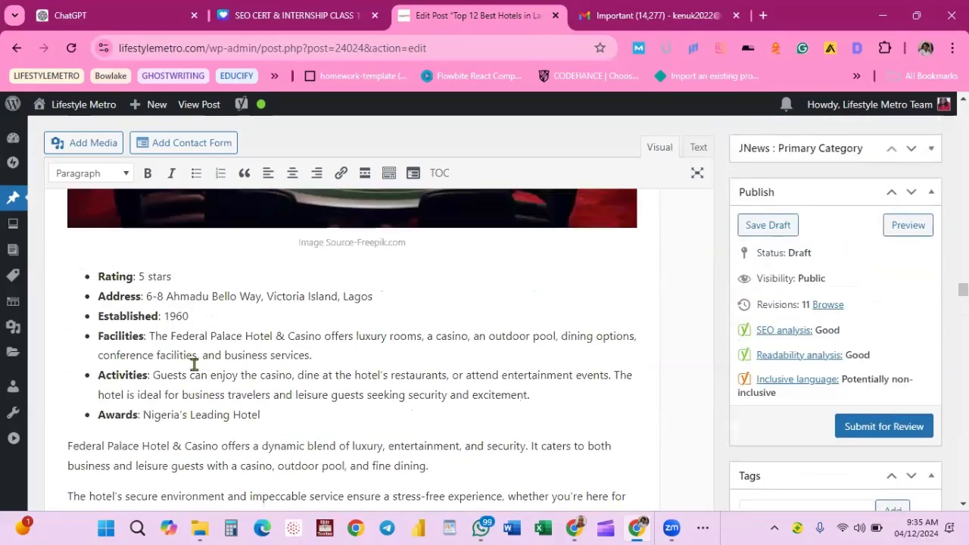
{"action": "scroll", "coordinate": [193, 364], "scroll_direction": "up", "scroll_amount": 2}
{"action": "scroll", "coordinate": [194, 364], "scroll_direction": "down", "scroll_amount": 15}
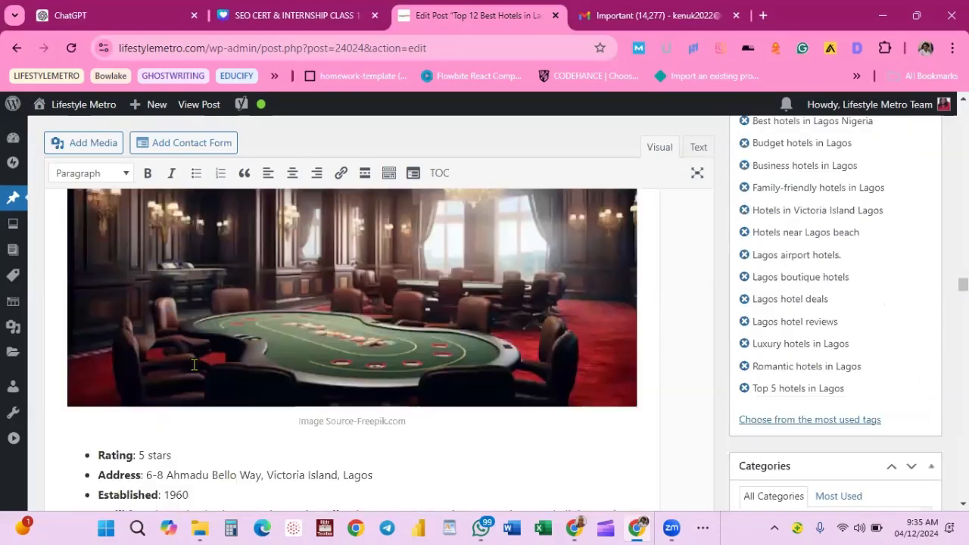
{"action": "scroll", "coordinate": [194, 364], "scroll_direction": "down", "scroll_amount": 5}
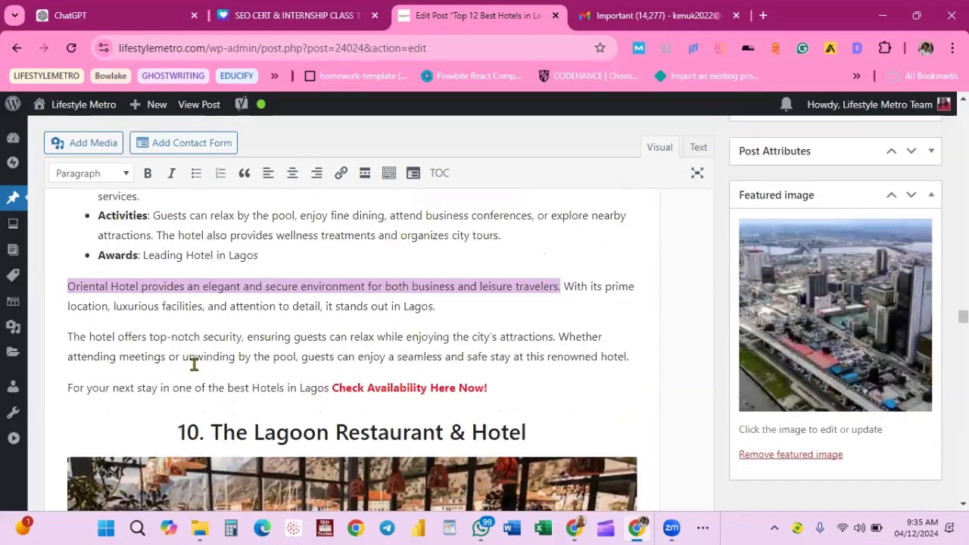
{"action": "scroll", "coordinate": [194, 364], "scroll_direction": "up", "scroll_amount": 1}
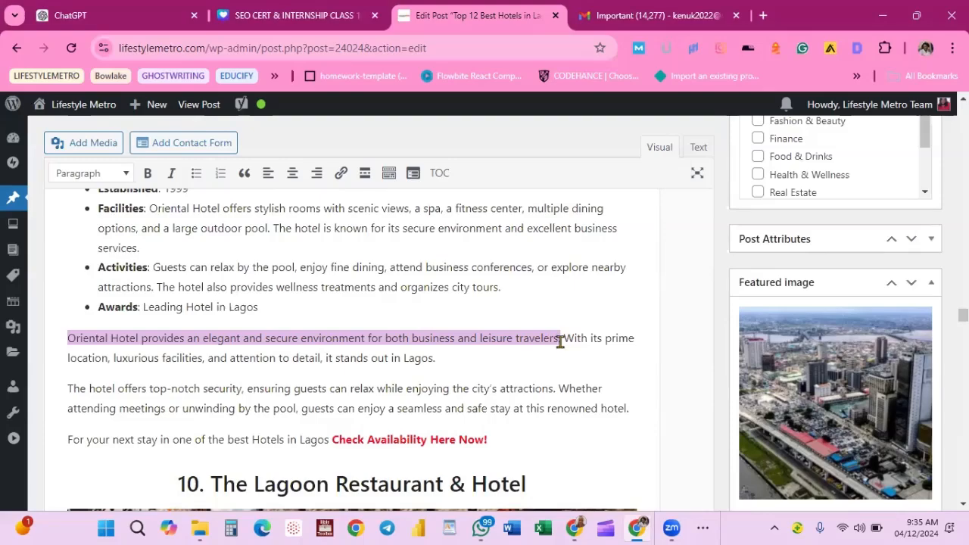
{"action": "scroll", "coordinate": [570, 341], "scroll_direction": "up", "scroll_amount": 15}
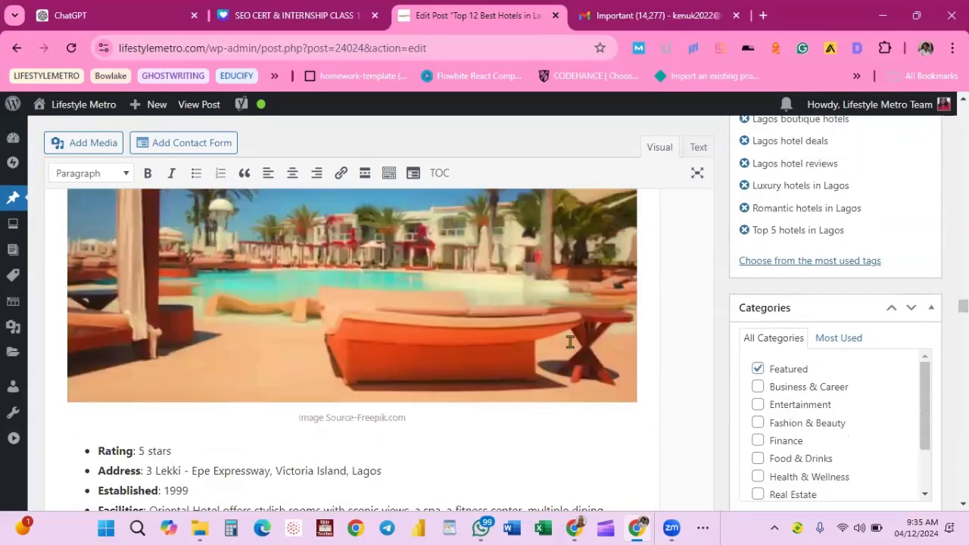
{"action": "scroll", "coordinate": [570, 342], "scroll_direction": "up", "scroll_amount": 2}
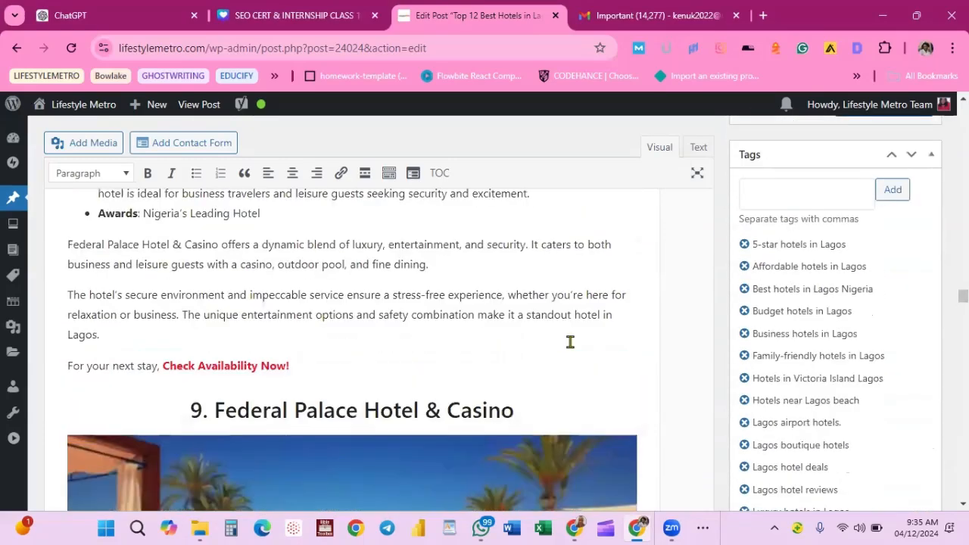
{"action": "scroll", "coordinate": [570, 341], "scroll_direction": "up", "scroll_amount": 11}
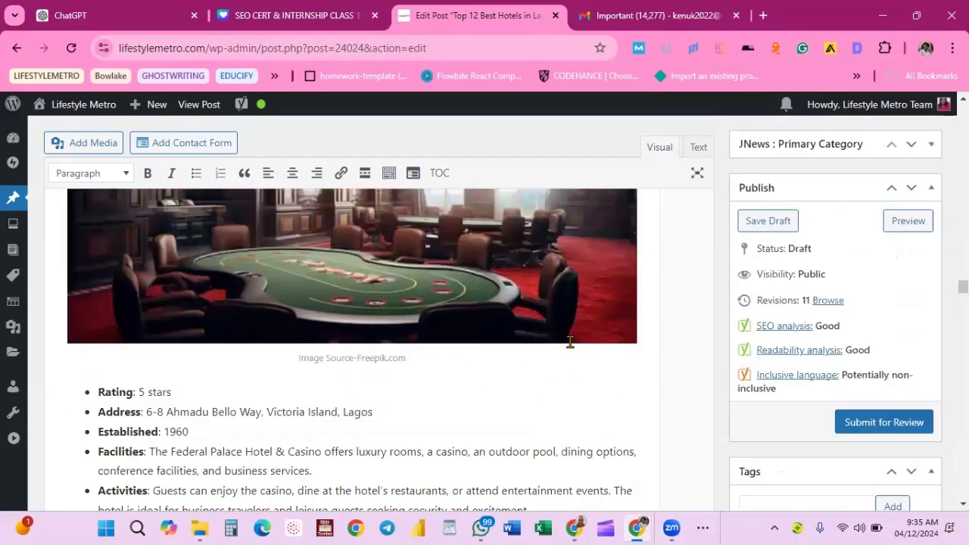
{"action": "scroll", "coordinate": [571, 341], "scroll_direction": "up", "scroll_amount": 2}
{"action": "scroll", "coordinate": [570, 342], "scroll_direction": "down", "scroll_amount": 13}
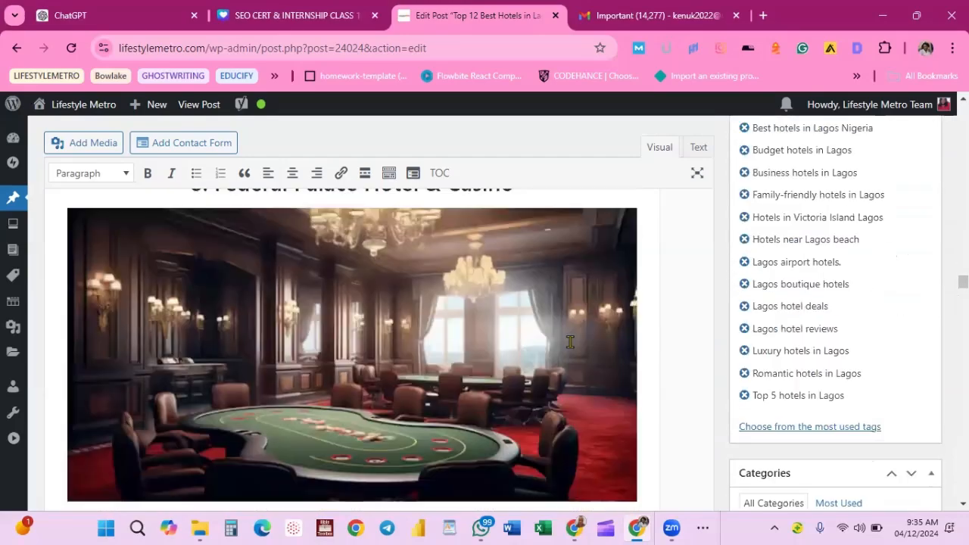
{"action": "scroll", "coordinate": [570, 341], "scroll_direction": "down", "scroll_amount": 10}
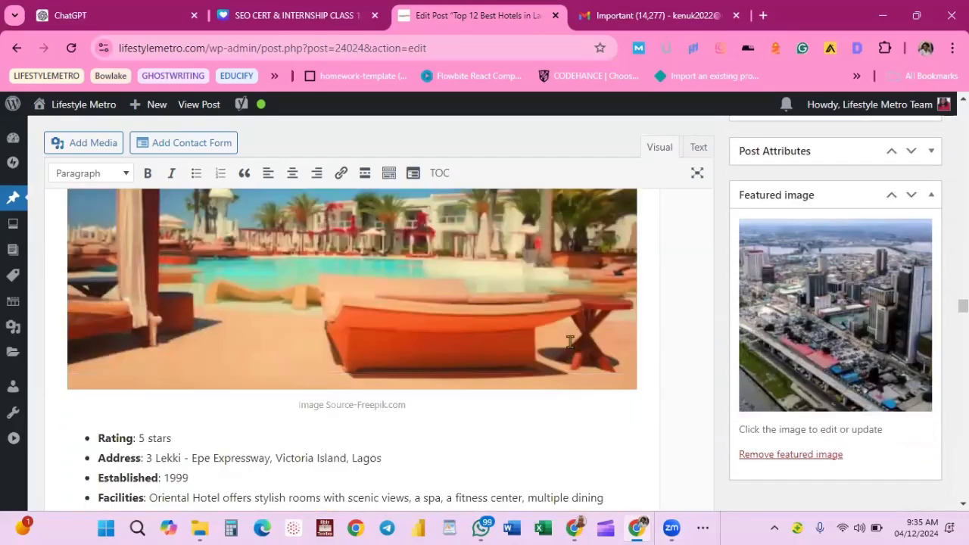
{"action": "scroll", "coordinate": [570, 341], "scroll_direction": "down", "scroll_amount": 1}
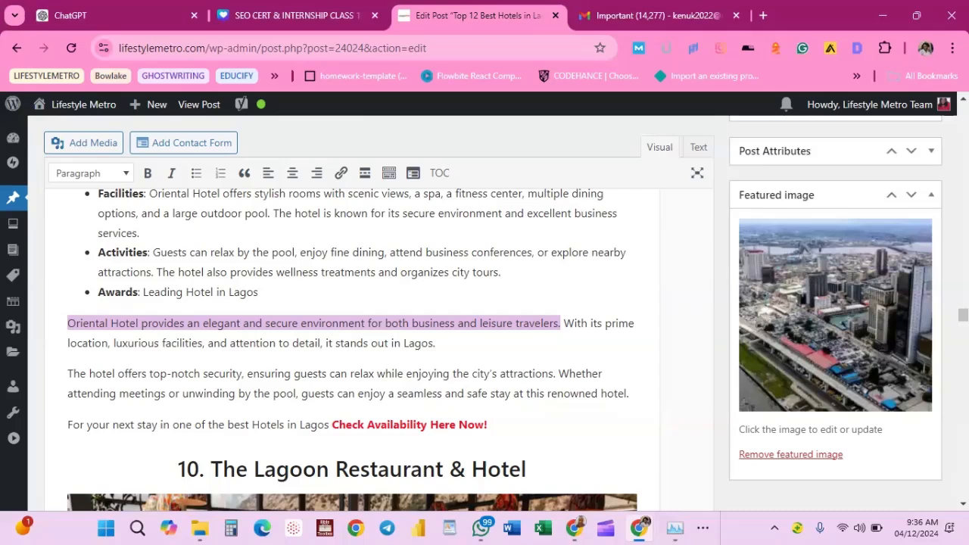
Replace the word "Oriental" at the start of the flagged sentence with "A wonderful"
{"action": "left_click", "coordinate": [109, 325]}
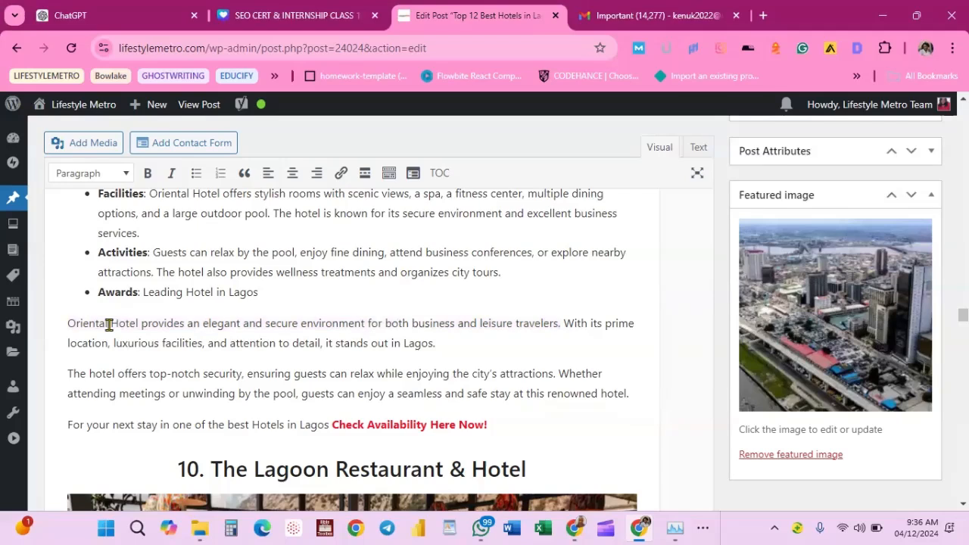
{"action": "key", "text": "BackSpace"}
{"action": "key", "text": "BackSpace"}
{"action": "key", "text": "BackSpace"}
{"action": "key", "text": "BackSpace"}
{"action": "key", "text": "BackSpace"}
{"action": "key", "text": "BackSpace"}
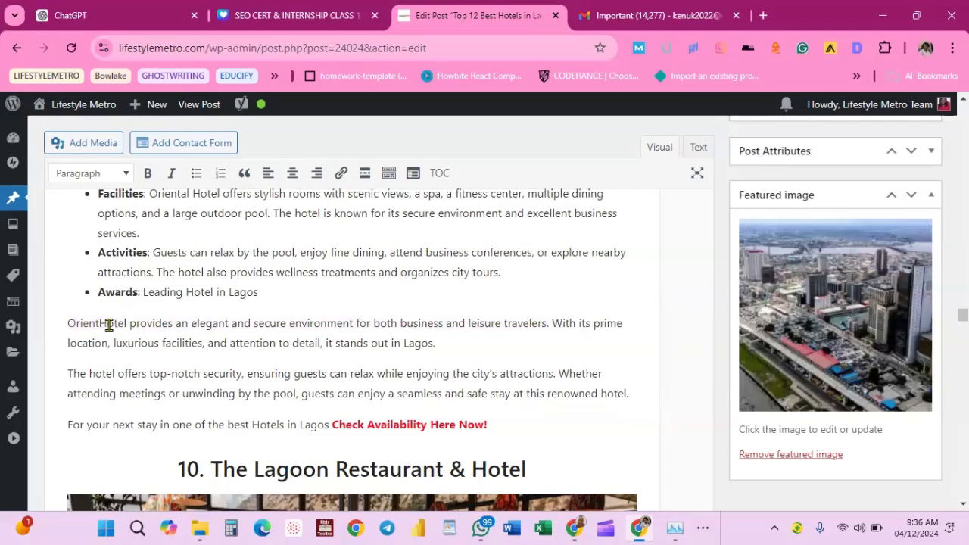
{"action": "key", "text": "BackSpace"}
{"action": "key", "text": "BackSpace"}
{"action": "key", "text": "BackSpace"}
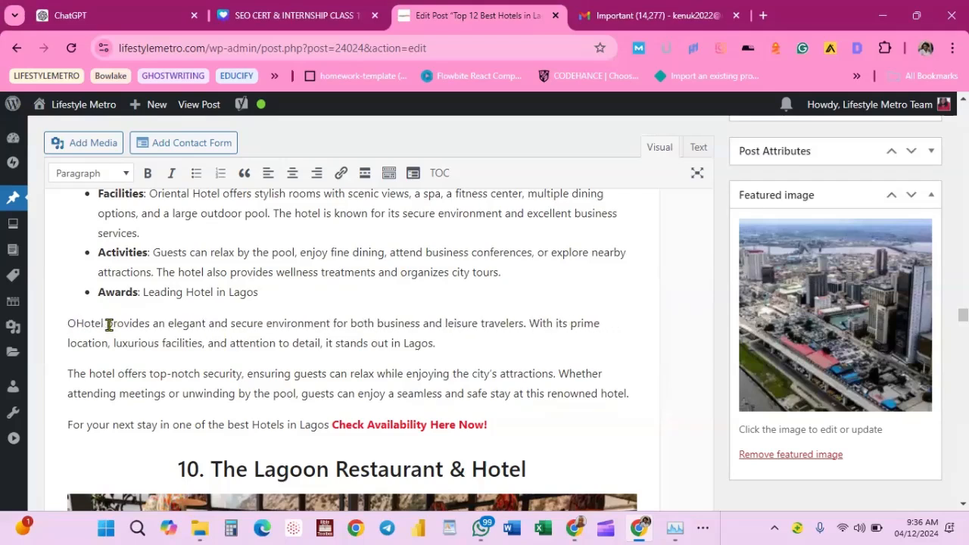
{"action": "type", "text": "A wond"}
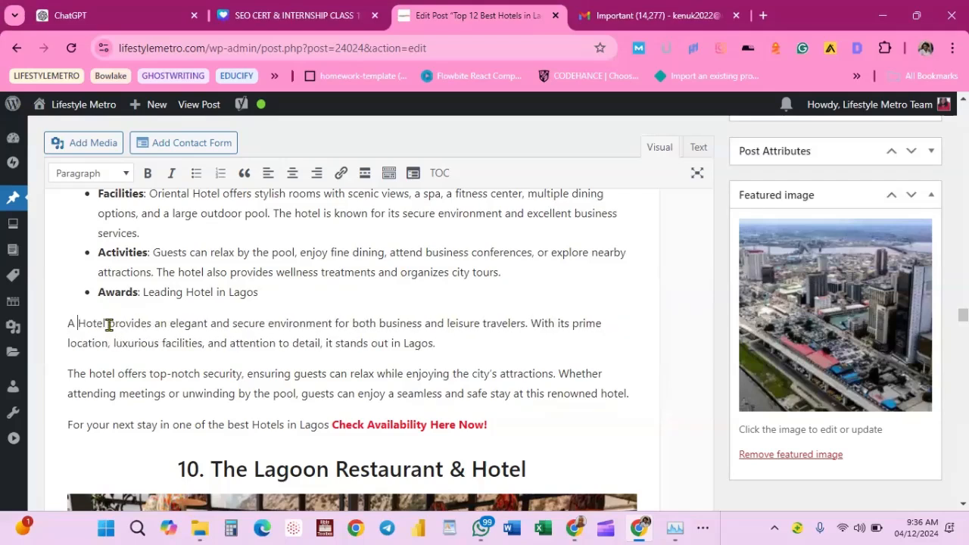
{"action": "type", "text": "erful"}
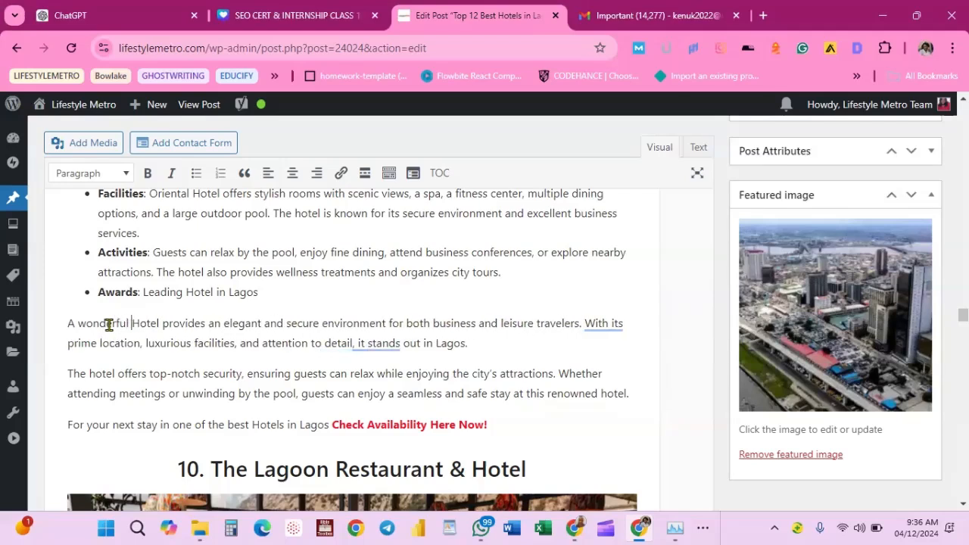
Change "Hotel" to lowercase "hotel" in the reworded sentence and insert "that" before "provides"
{"action": "key", "text": "Delete"}
{"action": "type", "text": "h"}
{"action": "key", "text": "Right"}
{"action": "key", "text": "Right"}
{"action": "key", "text": "Right"}
{"action": "key", "text": "Right"}
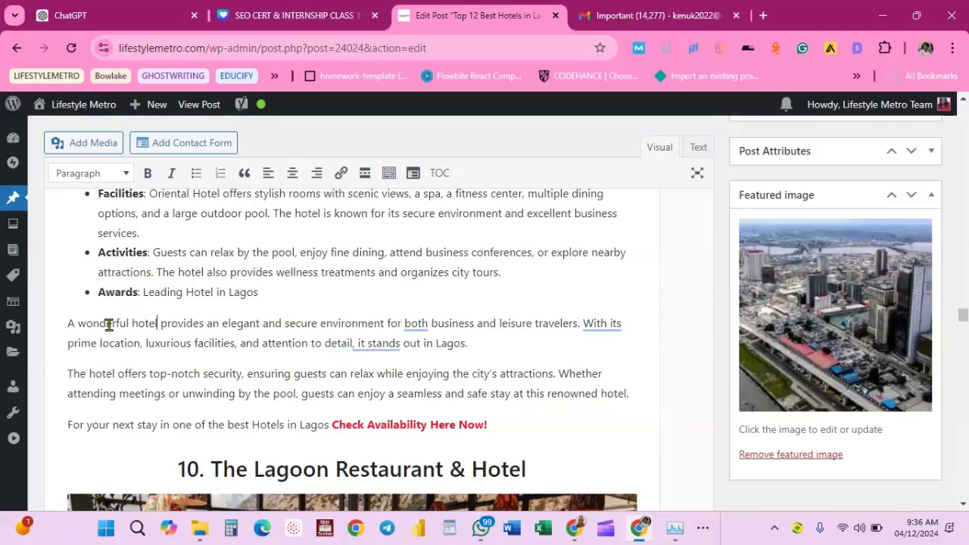
{"action": "type", "text": "that"}
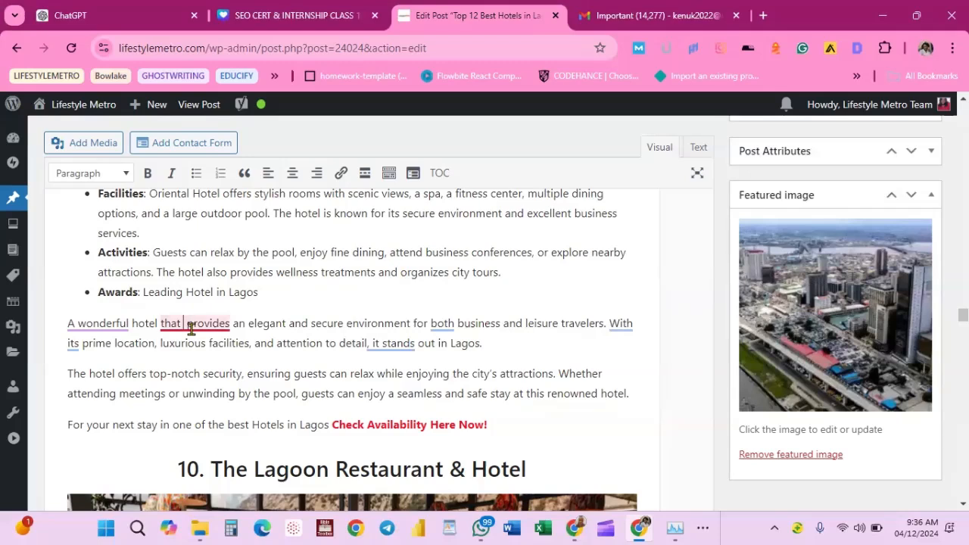
{"action": "key", "text": "BackSpace"}
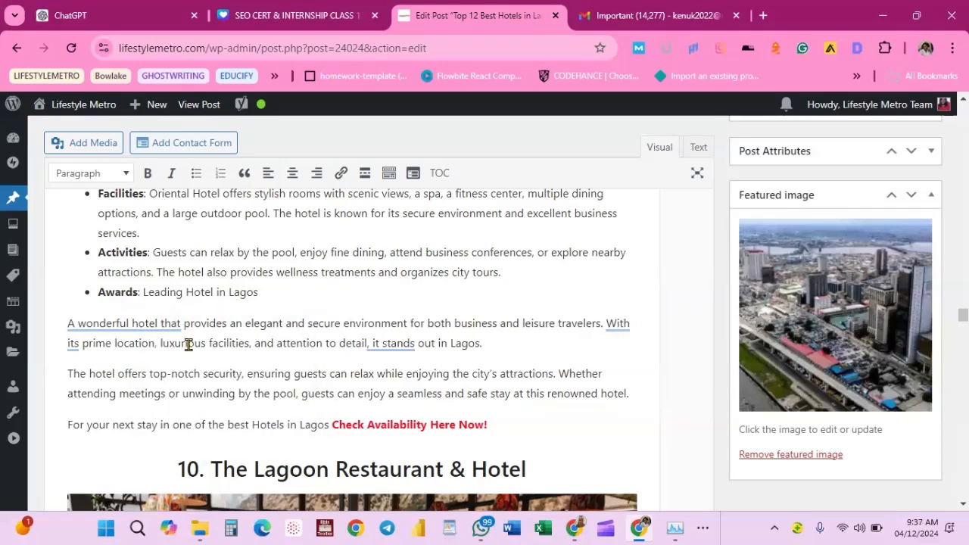
Accept the Grammarly suggestion to complete the reworded sentence so it begins "It is a wonderful hotel that"
{"action": "right_click", "coordinate": [109, 322]}
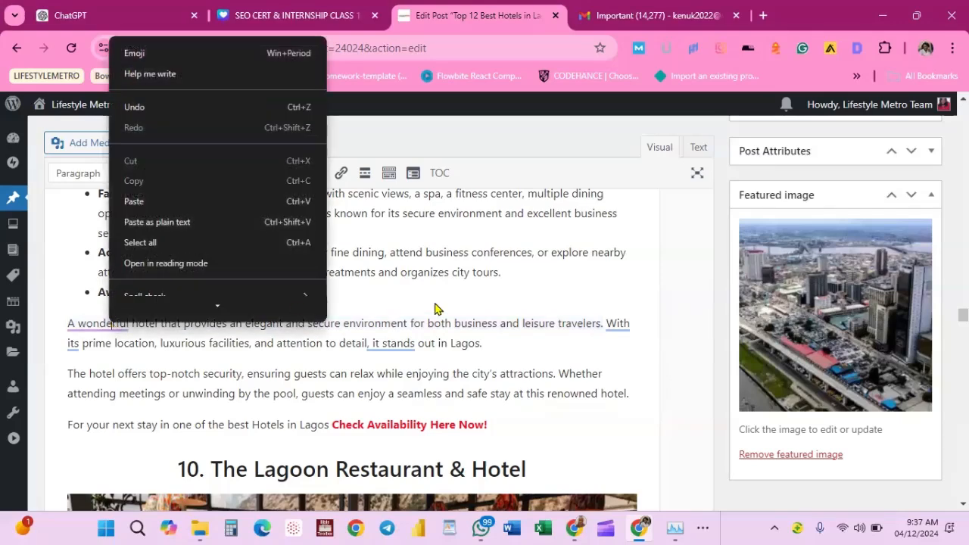
{"action": "left_click", "coordinate": [415, 324]}
{"action": "left_click", "coordinate": [112, 322]}
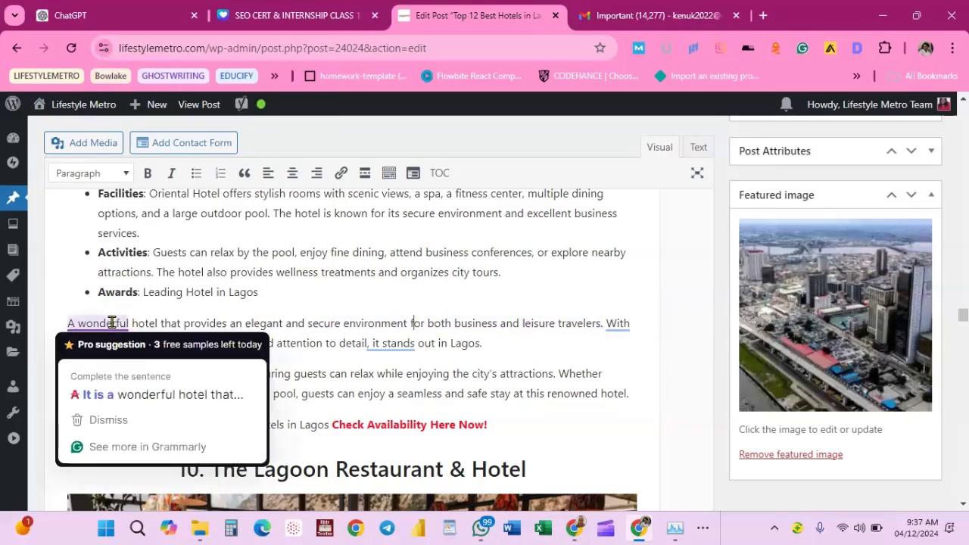
{"action": "left_click", "coordinate": [115, 396]}
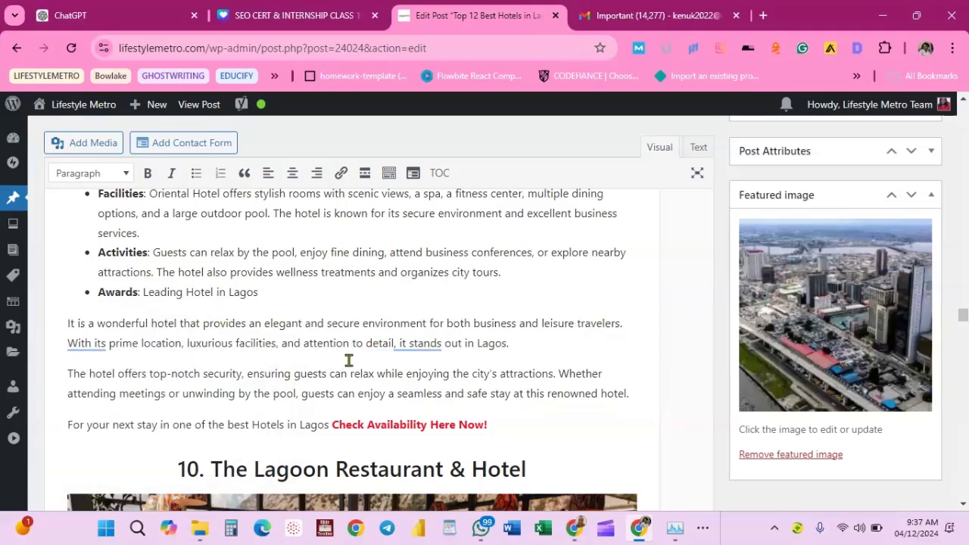
Accept the Grammarly rephrasings to "providing an elegant and secure environment for business" and "Its prime location... make it stand out in Lagos"
{"action": "mouse_move", "coordinate": [212, 327]}
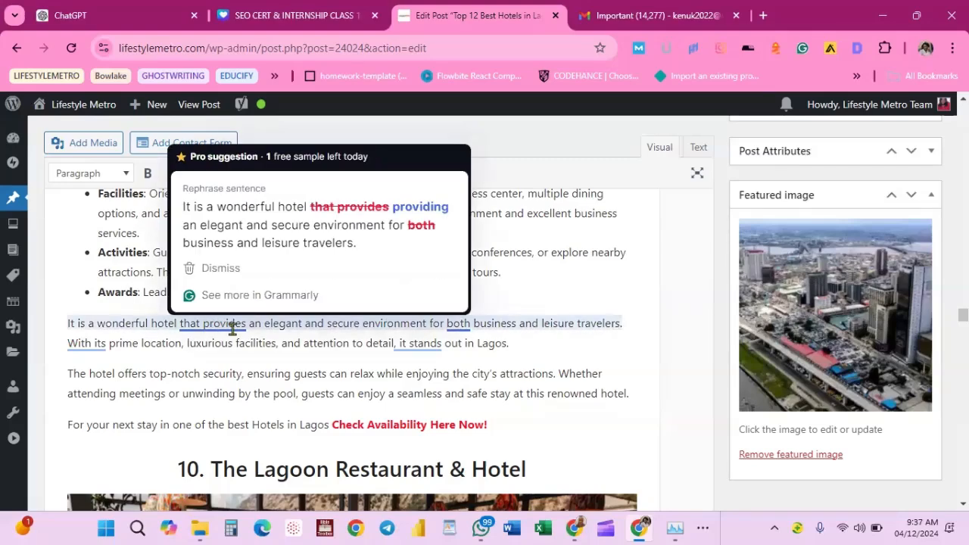
{"action": "left_click", "coordinate": [381, 217]}
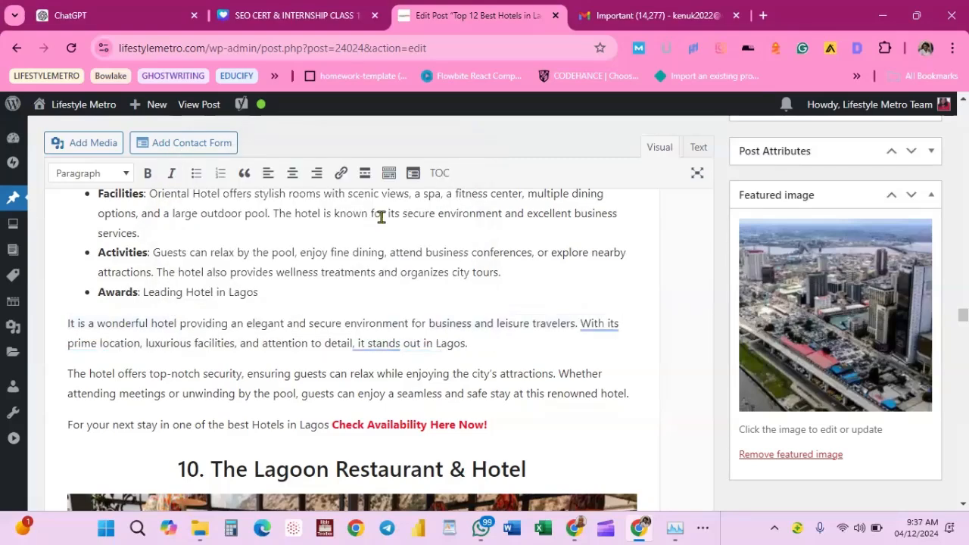
{"action": "mouse_move", "coordinate": [598, 323]}
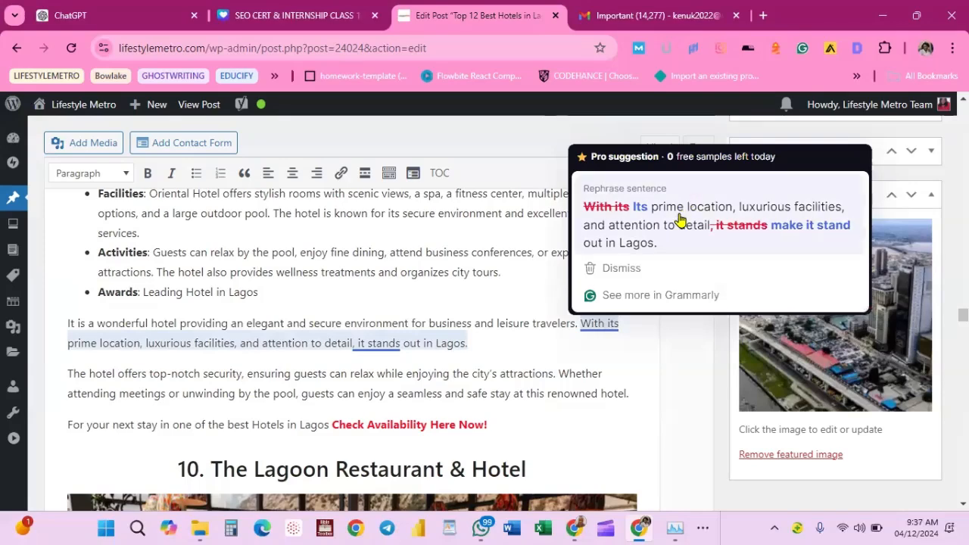
{"action": "left_click", "coordinate": [676, 220]}
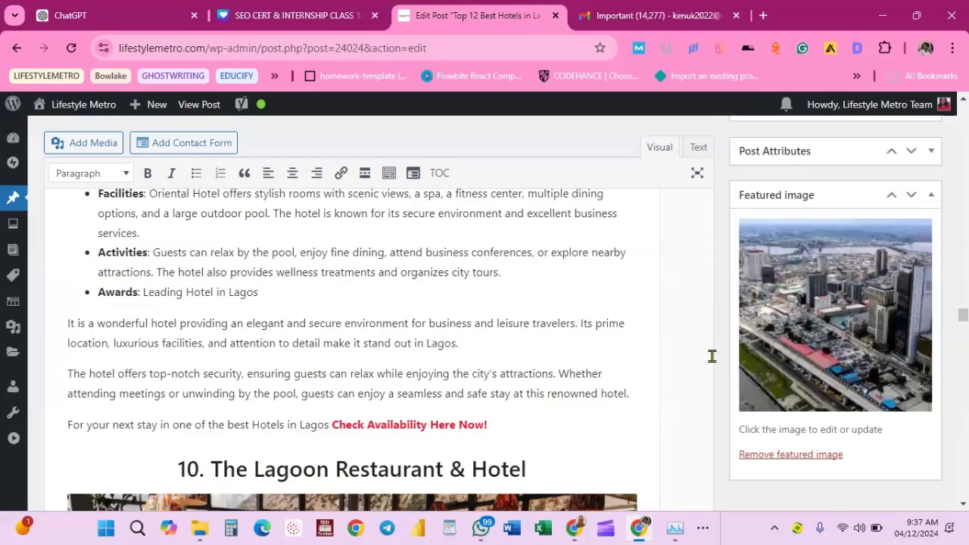
Save the reworded post as a draft
{"action": "scroll", "coordinate": [711, 356], "scroll_direction": "up", "scroll_amount": 5}
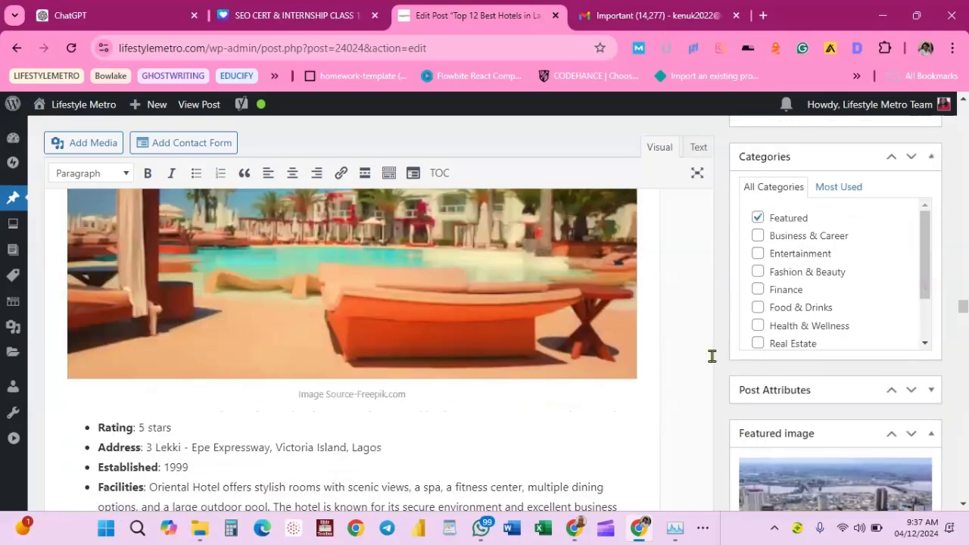
{"action": "scroll", "coordinate": [712, 356], "scroll_direction": "up", "scroll_amount": 4}
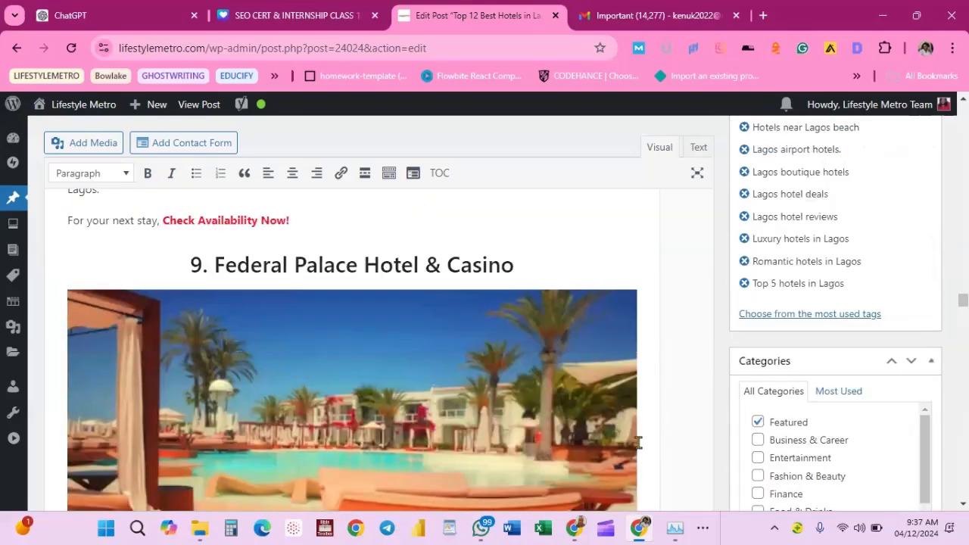
{"action": "scroll", "coordinate": [638, 443], "scroll_direction": "up", "scroll_amount": 1}
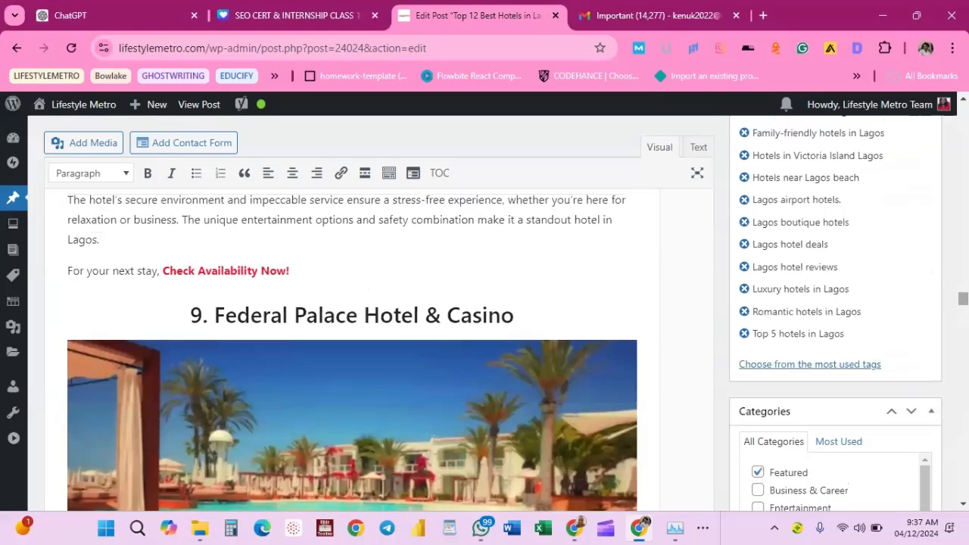
{"action": "scroll", "coordinate": [962, 299], "scroll_direction": "up", "scroll_amount": 10}
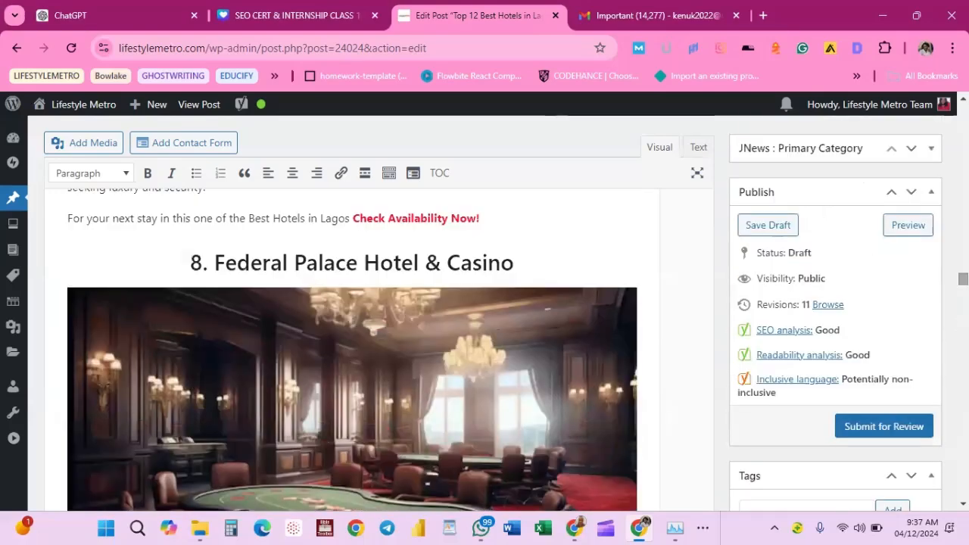
{"action": "left_click", "coordinate": [763, 227]}
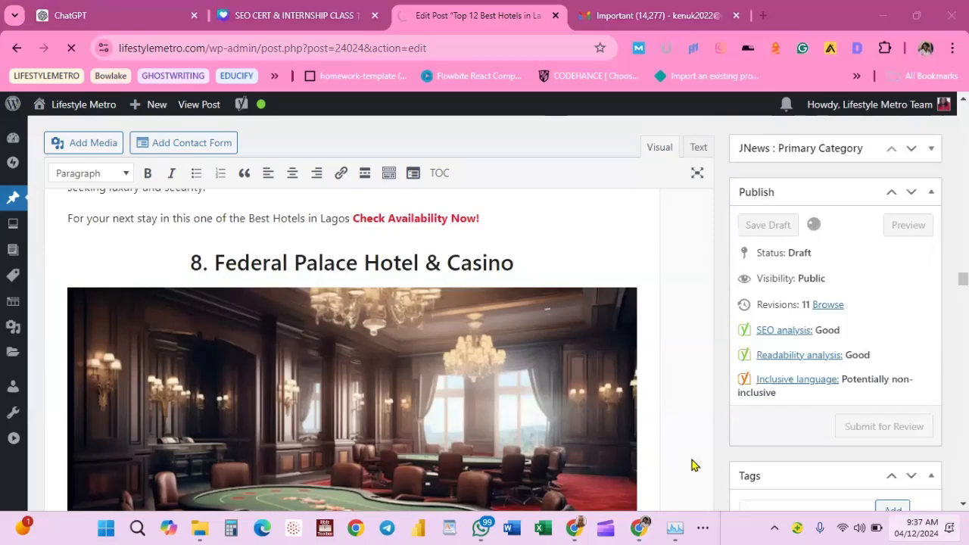
{"action": "key", "text": "super+n"}
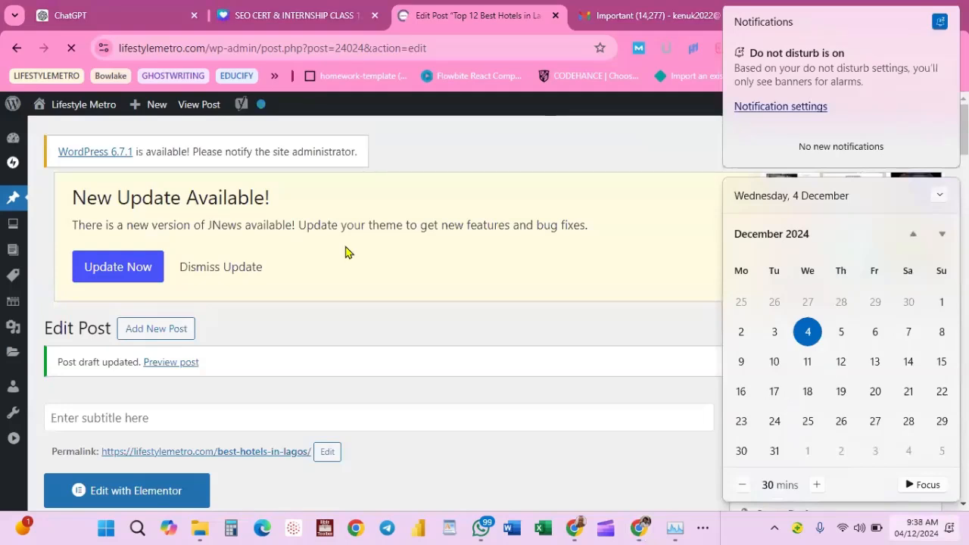
{"action": "left_click", "coordinate": [543, 144]}
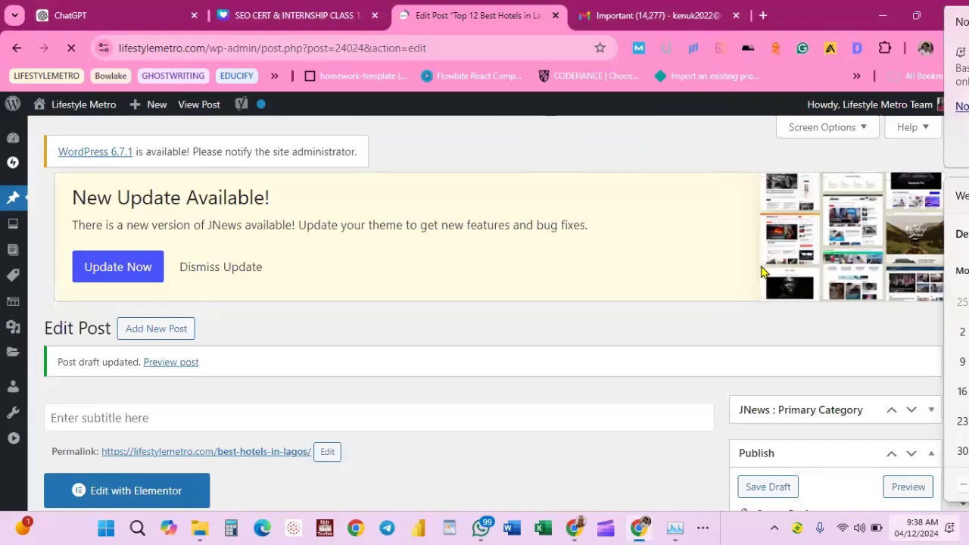
Dismiss the Headline Studio prompt, open the inclusive language analysis, and highlight its "oriental" result in the text
{"action": "scroll", "coordinate": [379, 303], "scroll_direction": "down", "scroll_amount": 15}
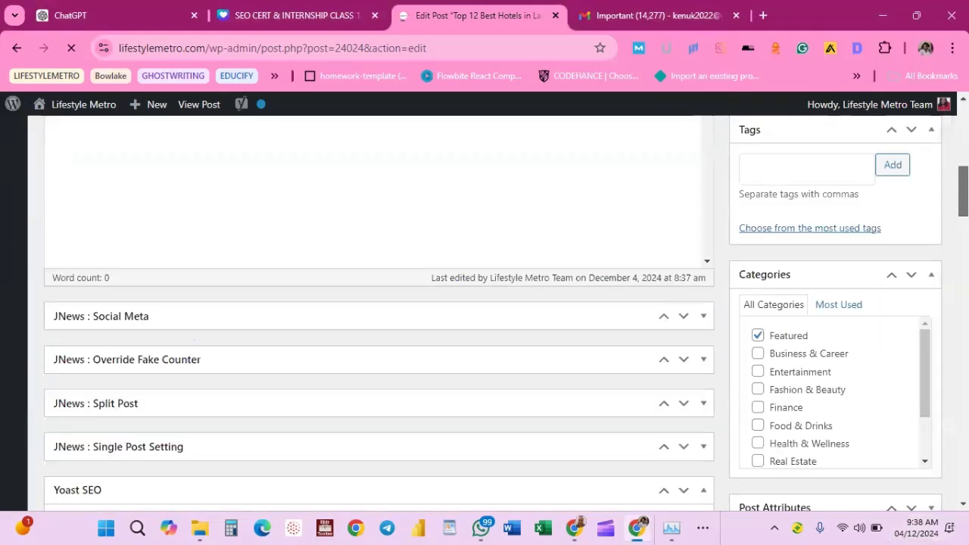
{"action": "scroll", "coordinate": [378, 303], "scroll_direction": "up", "scroll_amount": 5}
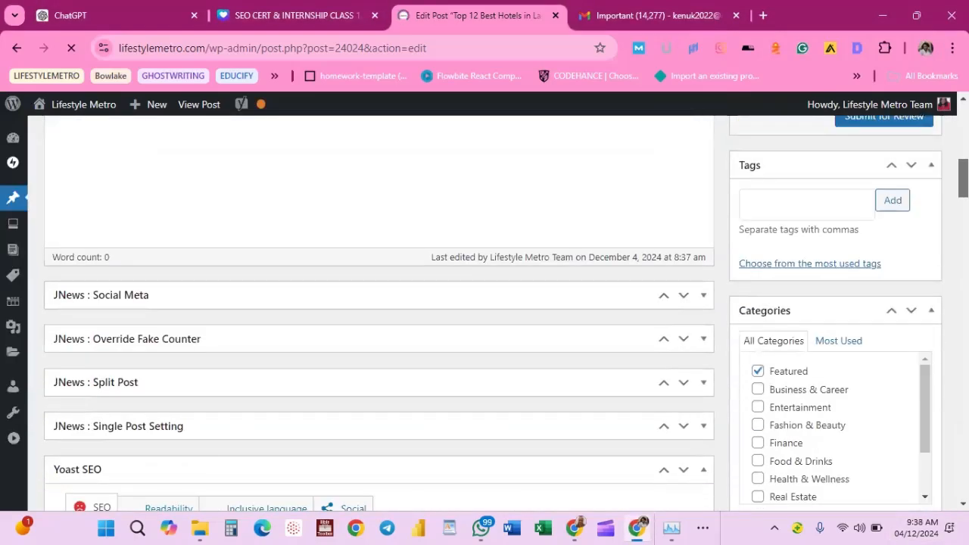
{"action": "scroll", "coordinate": [479, 198], "scroll_direction": "down", "scroll_amount": 2}
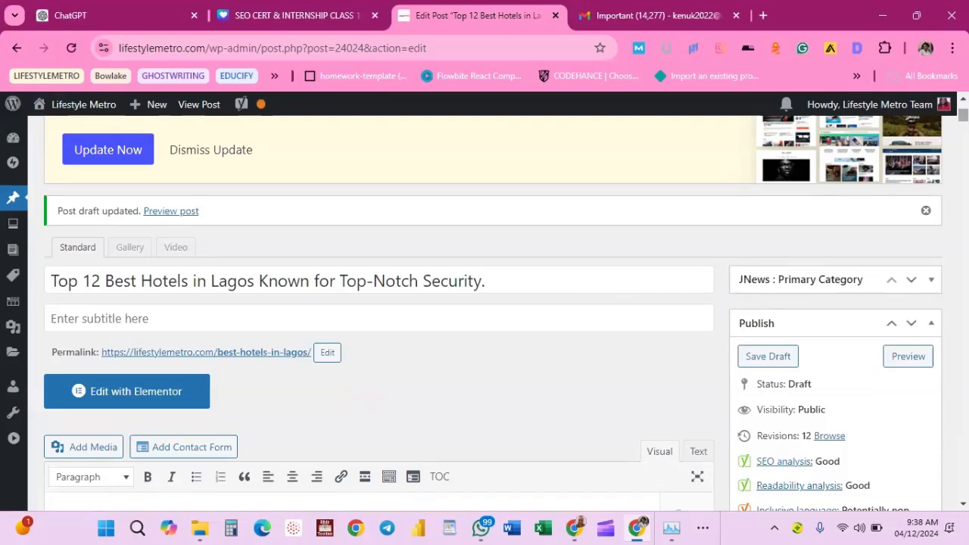
{"action": "mouse_move", "coordinate": [964, 115]}
{"action": "left_mouse_down"}
{"action": "mouse_move", "coordinate": [963, 130]}
{"action": "mouse_move", "coordinate": [963, 118]}
{"action": "left_mouse_up"}
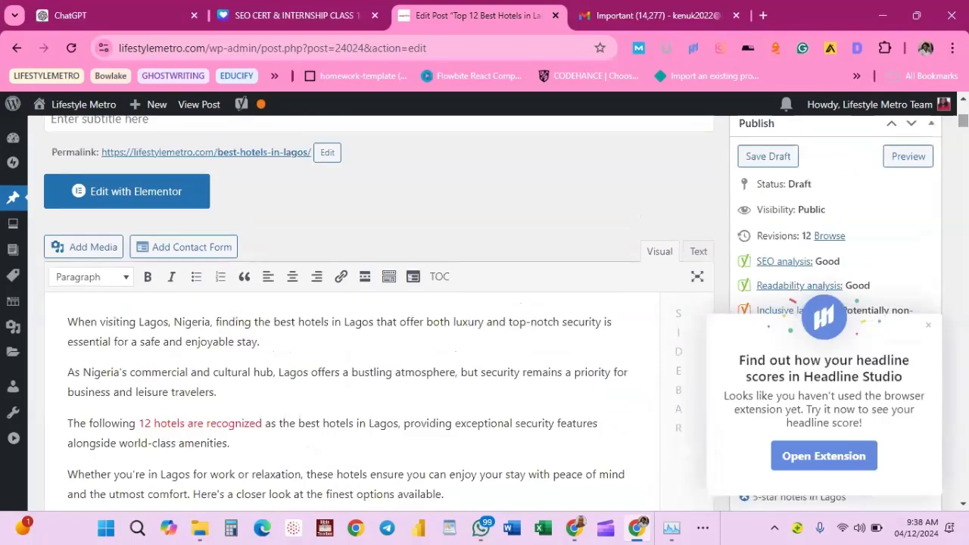
{"action": "left_click", "coordinate": [931, 329]}
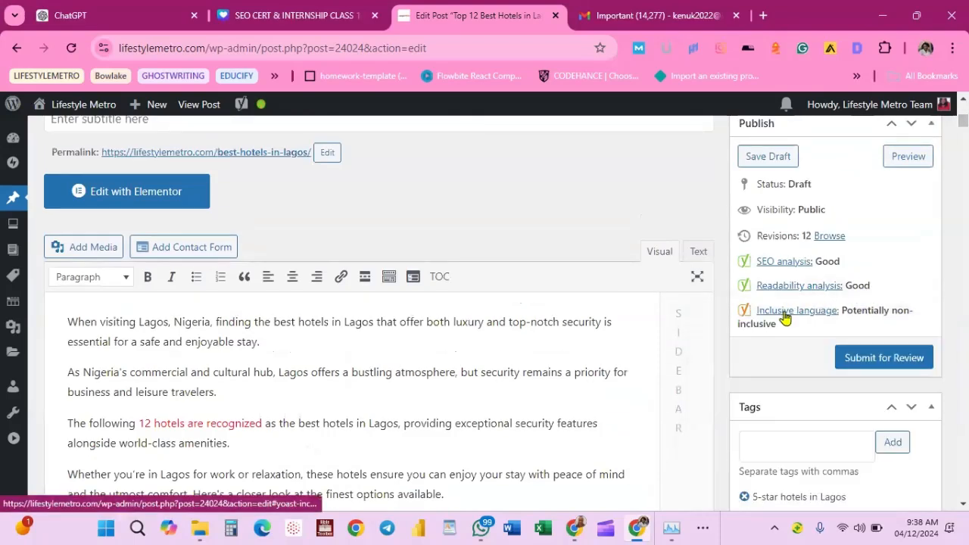
{"action": "scroll", "coordinate": [785, 316], "scroll_direction": "down", "scroll_amount": 10}
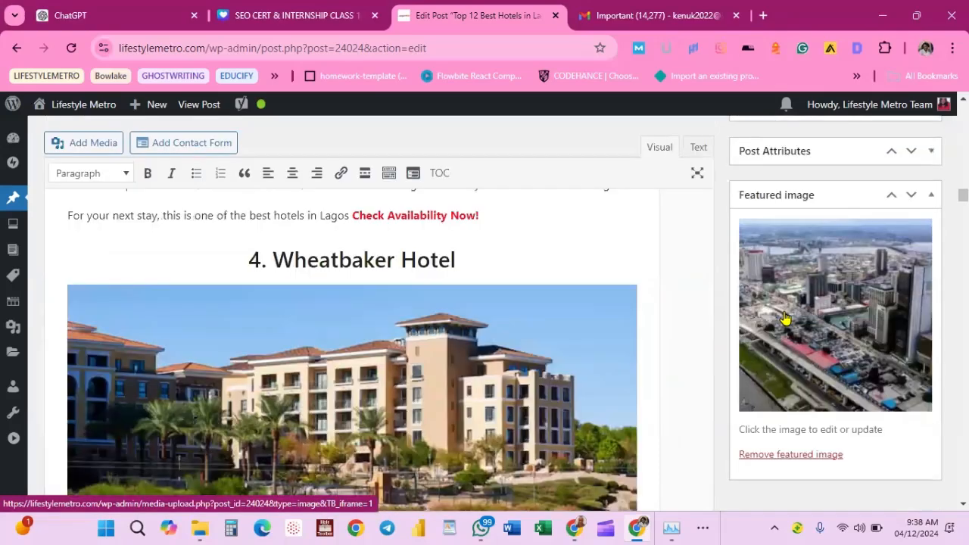
{"action": "scroll", "coordinate": [785, 317], "scroll_direction": "down", "scroll_amount": 10}
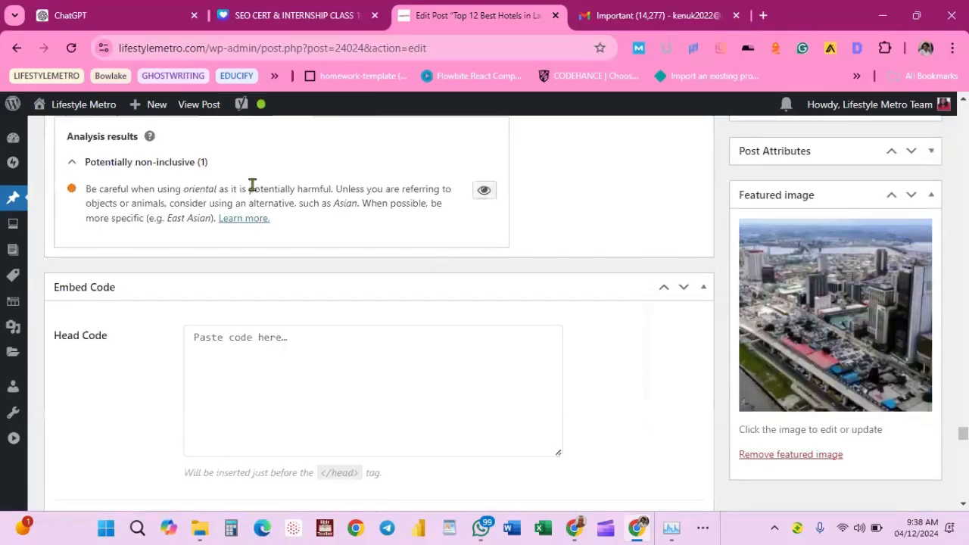
{"action": "left_click", "coordinate": [485, 192]}
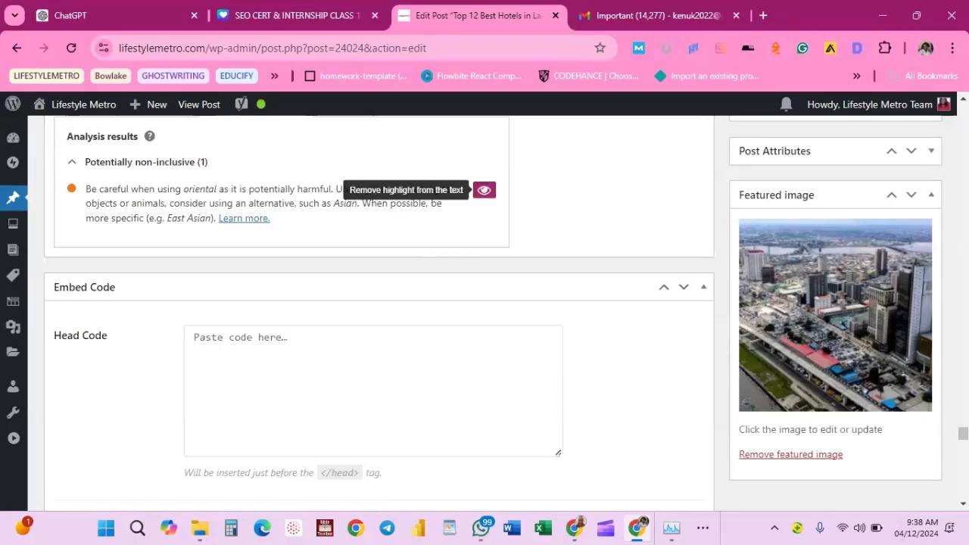
Search the post body for the highlighted "oriental" text, including the Lagos Continental Hotel section, and return to the inclusive language results
{"action": "scroll", "coordinate": [727, 210], "scroll_direction": "up", "scroll_amount": 3}
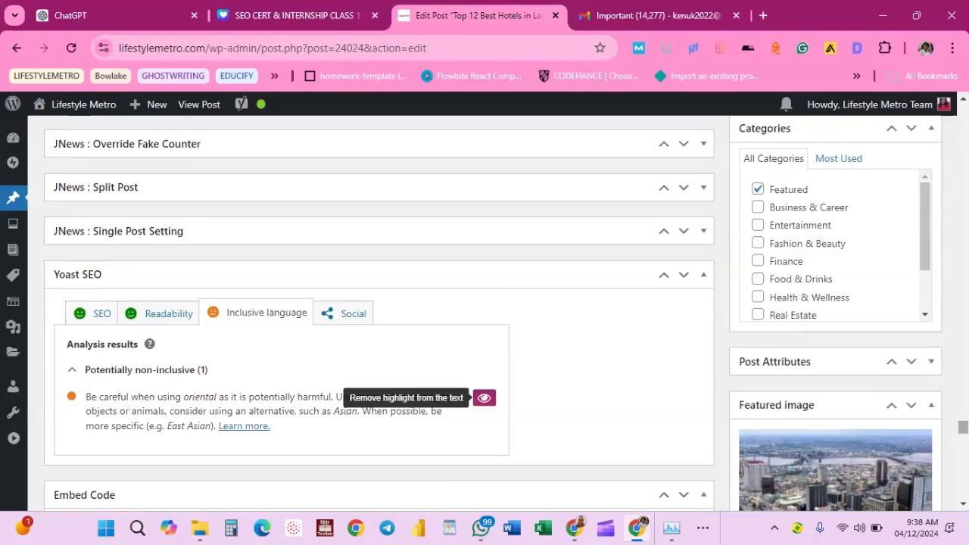
{"action": "left_click_drag", "start_coordinate": [963, 428], "coordinate": [963, 201]}
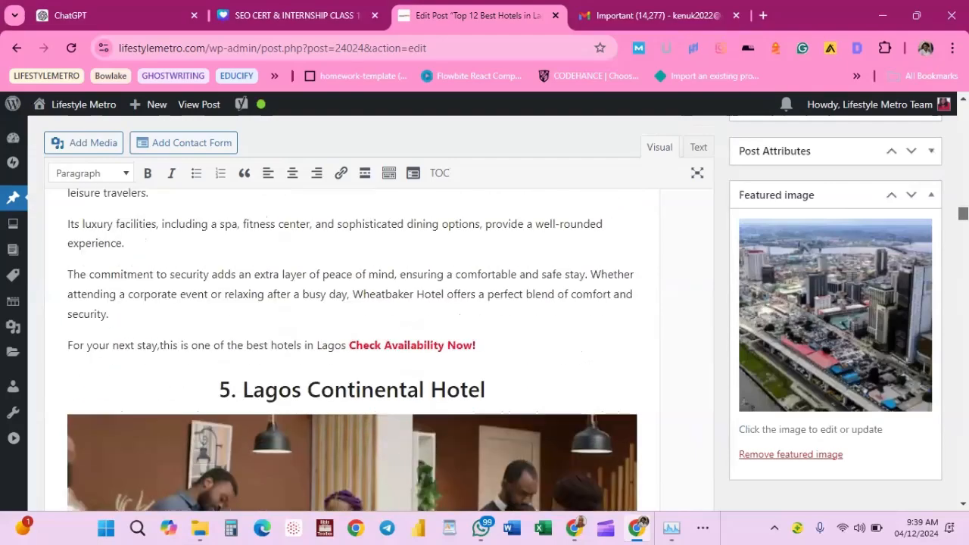
{"action": "mouse_move", "coordinate": [963, 217]}
{"action": "left_mouse_down"}
{"action": "mouse_move", "coordinate": [964, 189]}
{"action": "mouse_move", "coordinate": [963, 219]}
{"action": "left_mouse_up"}
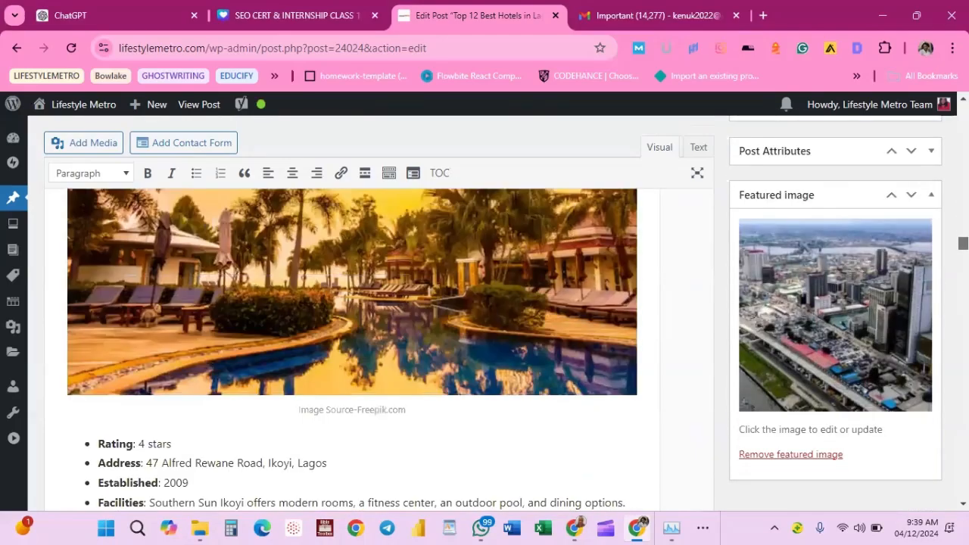
{"action": "left_click_drag", "start_coordinate": [963, 249], "coordinate": [964, 410]}
{"action": "scroll", "coordinate": [461, 364], "scroll_direction": "down", "scroll_amount": 10}
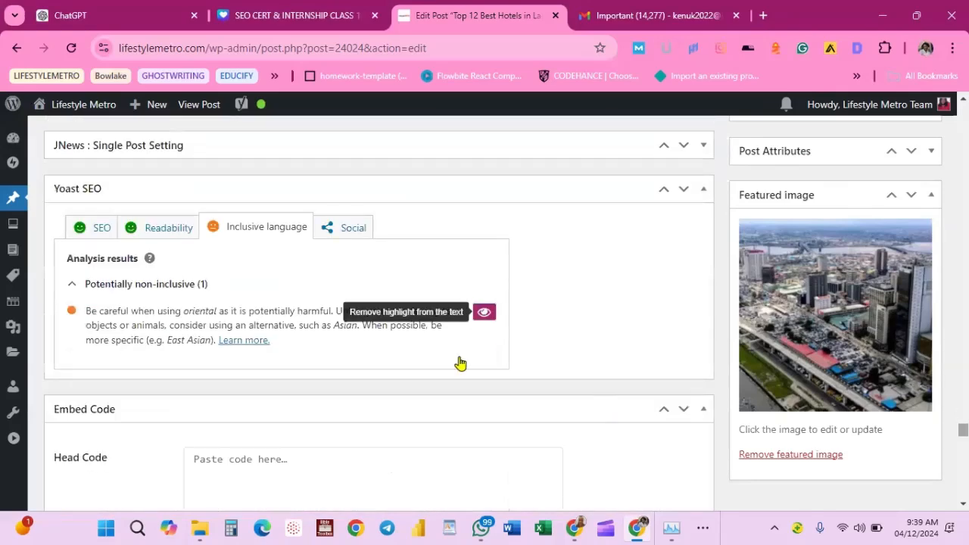
Remove the "oriental" highlight from the text, reload the post editor, and dismiss the Headline Studio prompt
{"action": "left_click", "coordinate": [483, 315]}
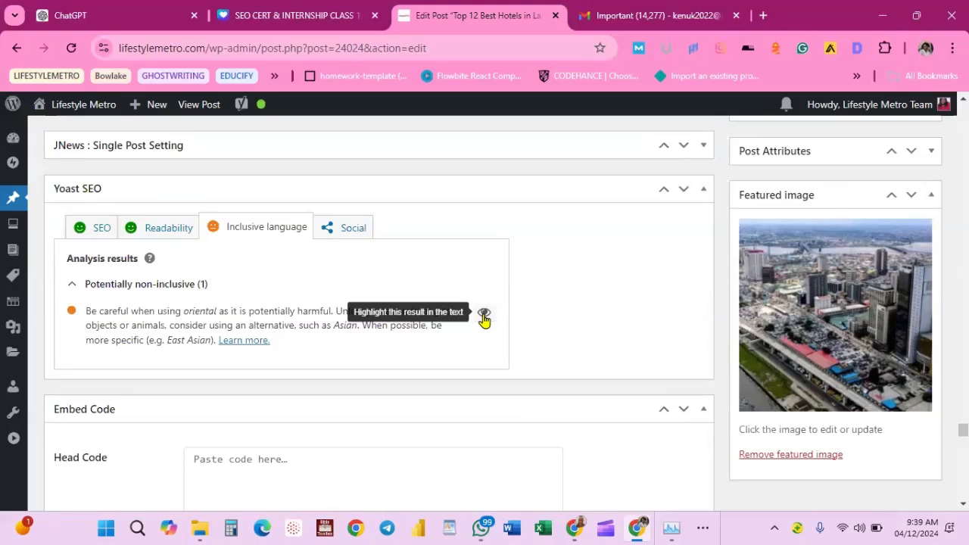
{"action": "left_click", "coordinate": [71, 49]}
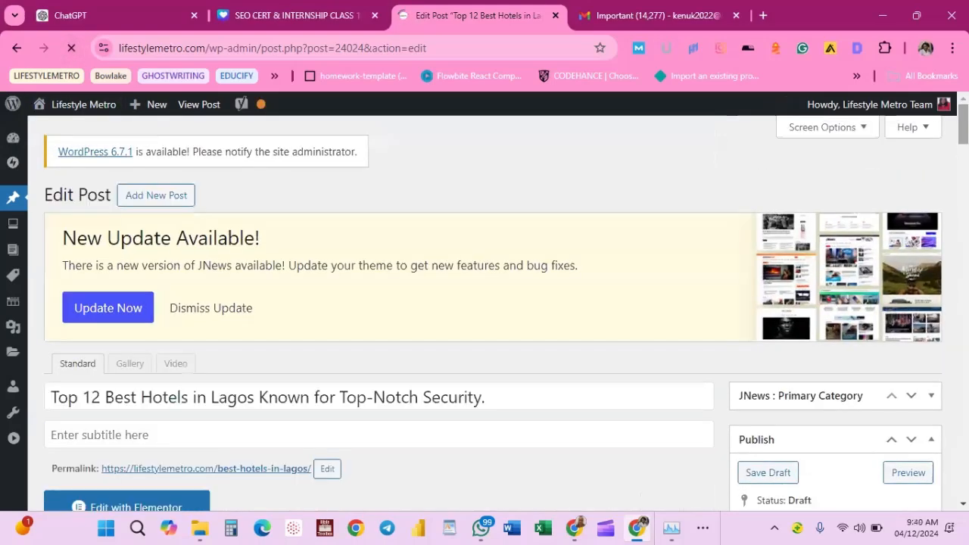
{"action": "scroll", "coordinate": [492, 313], "scroll_direction": "down", "scroll_amount": 5}
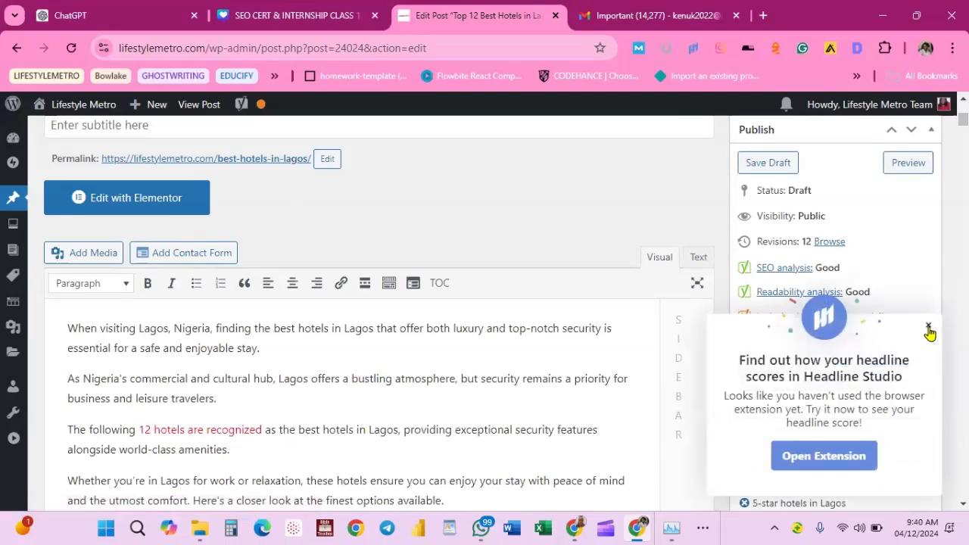
{"action": "left_click", "coordinate": [928, 325]}
Open the inclusive language analysis and highlight its "oriental" result in the text
{"action": "left_click", "coordinate": [774, 323]}
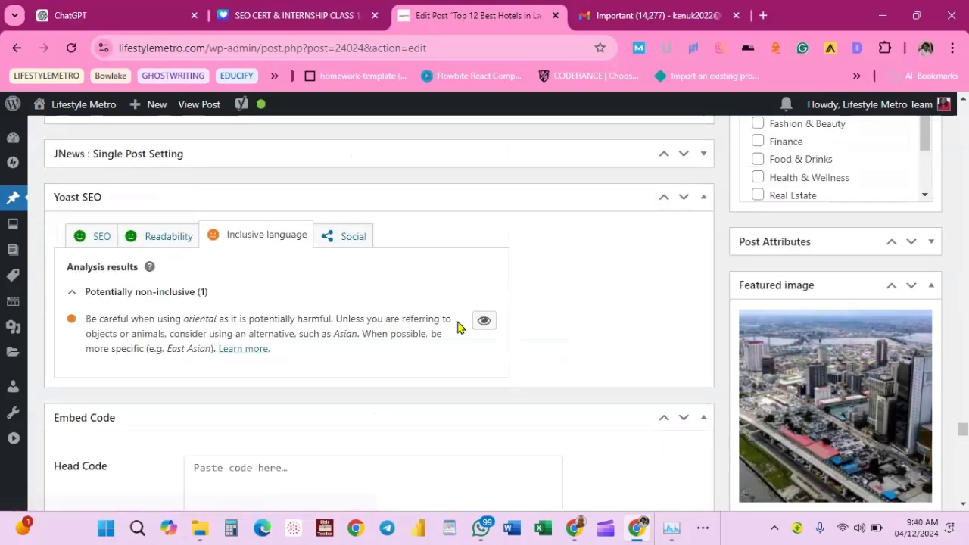
{"action": "left_click", "coordinate": [484, 324]}
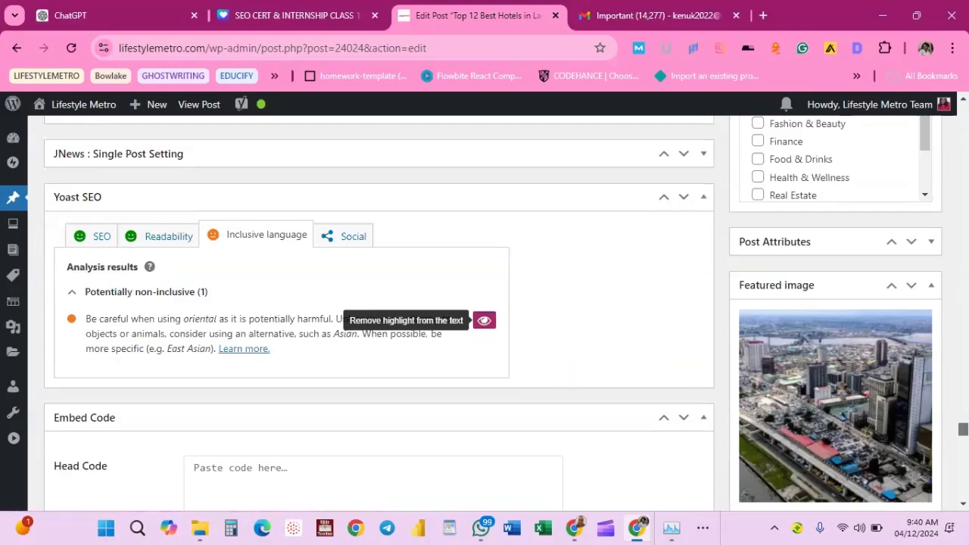
Search the post body for highlighted "oriental" text, from the Related Posts list back up past the Radisson Blu Anchorage Hotel section
{"action": "scroll", "coordinate": [506, 314], "scroll_direction": "up", "scroll_amount": 1}
{"action": "scroll", "coordinate": [379, 314], "scroll_direction": "up", "scroll_amount": 15}
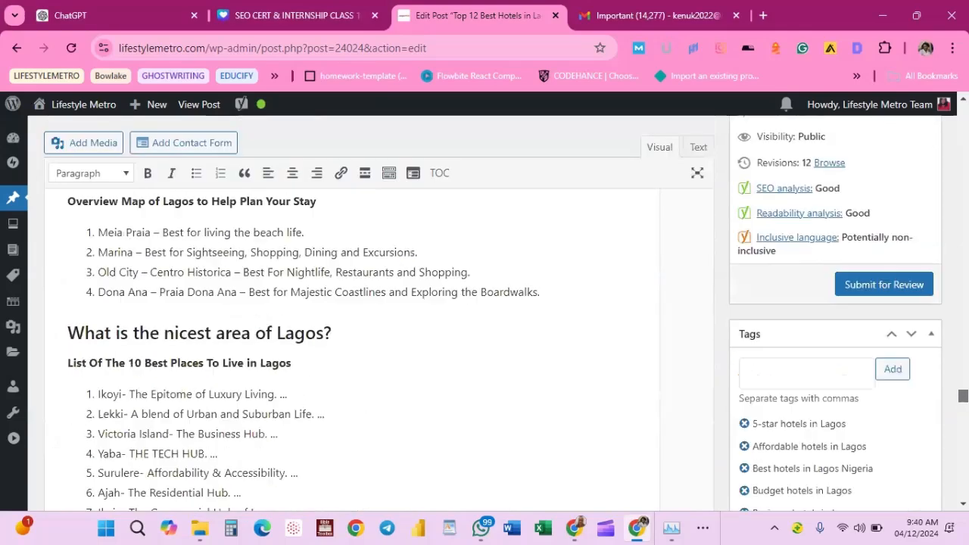
{"action": "scroll", "coordinate": [378, 313], "scroll_direction": "down", "scroll_amount": 3}
{"action": "scroll", "coordinate": [378, 314], "scroll_direction": "down", "scroll_amount": 15}
{"action": "scroll", "coordinate": [379, 313], "scroll_direction": "up", "scroll_amount": 12}
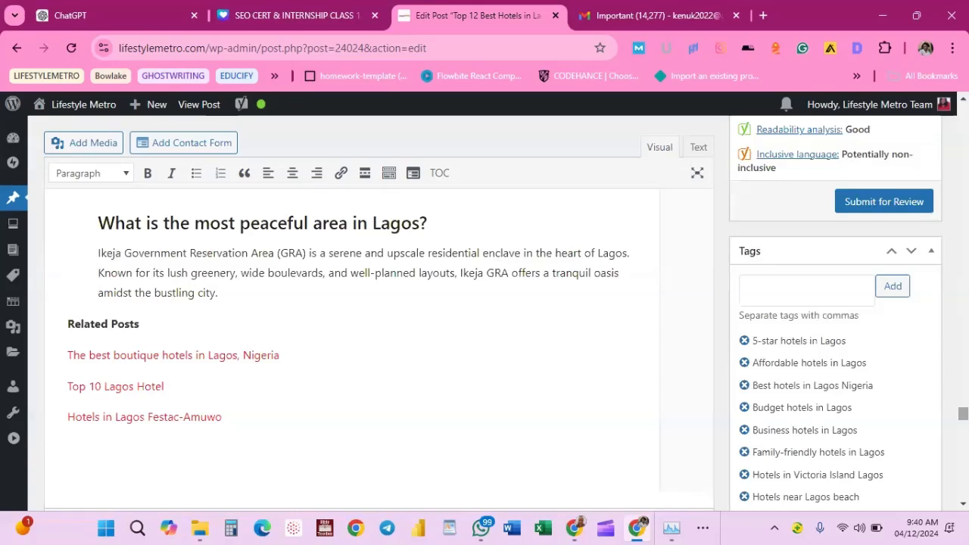
{"action": "scroll", "coordinate": [379, 314], "scroll_direction": "up", "scroll_amount": 10}
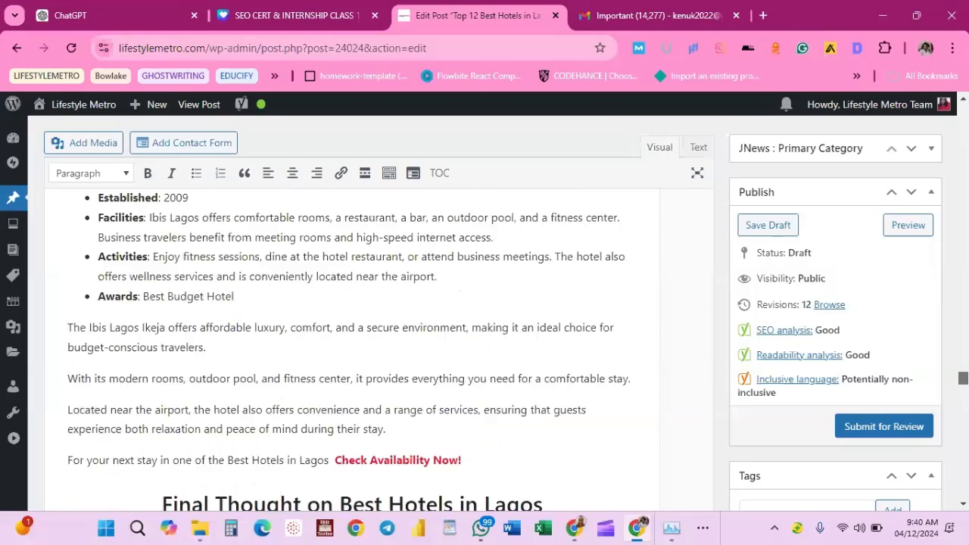
{"action": "scroll", "coordinate": [379, 313], "scroll_direction": "up", "scroll_amount": 10}
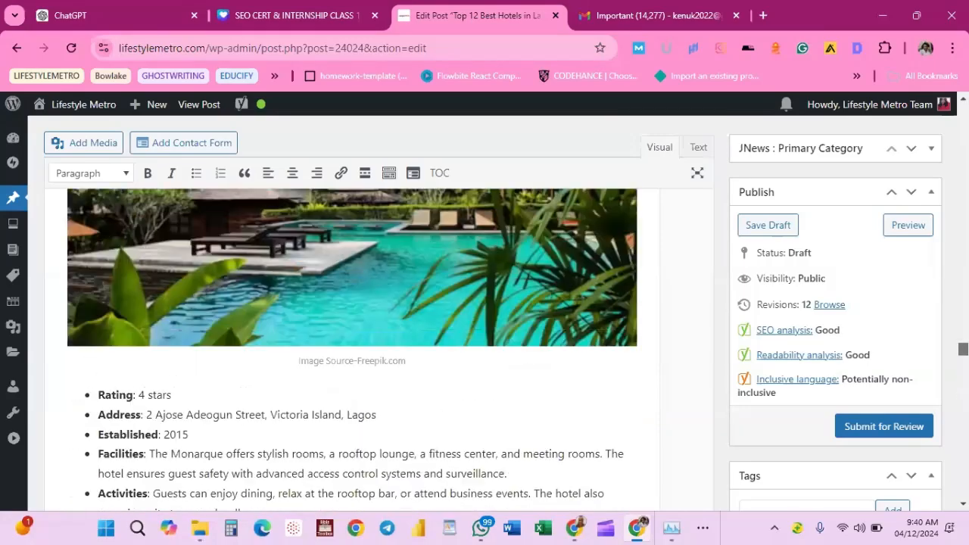
{"action": "scroll", "coordinate": [352, 348], "scroll_direction": "up", "scroll_amount": 3}
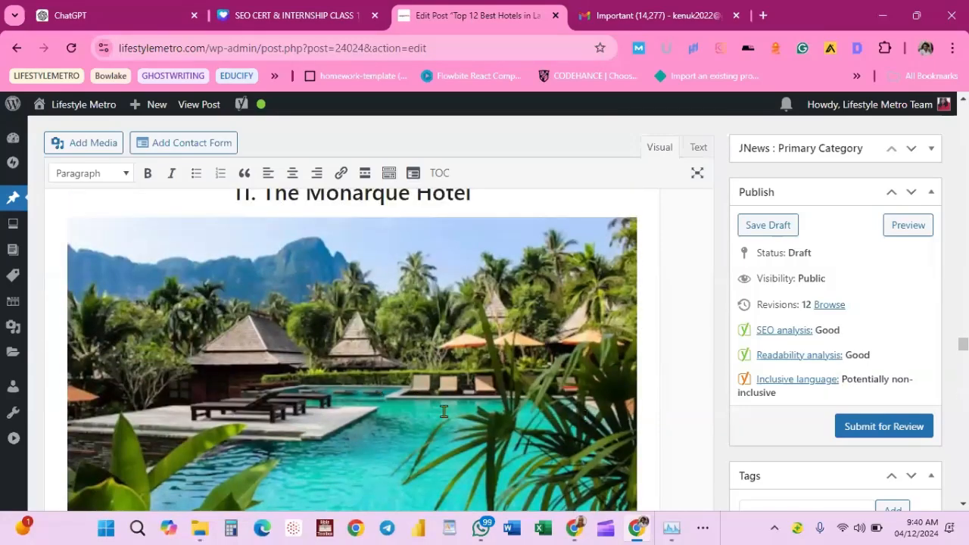
{"action": "scroll", "coordinate": [353, 348], "scroll_direction": "up", "scroll_amount": 4}
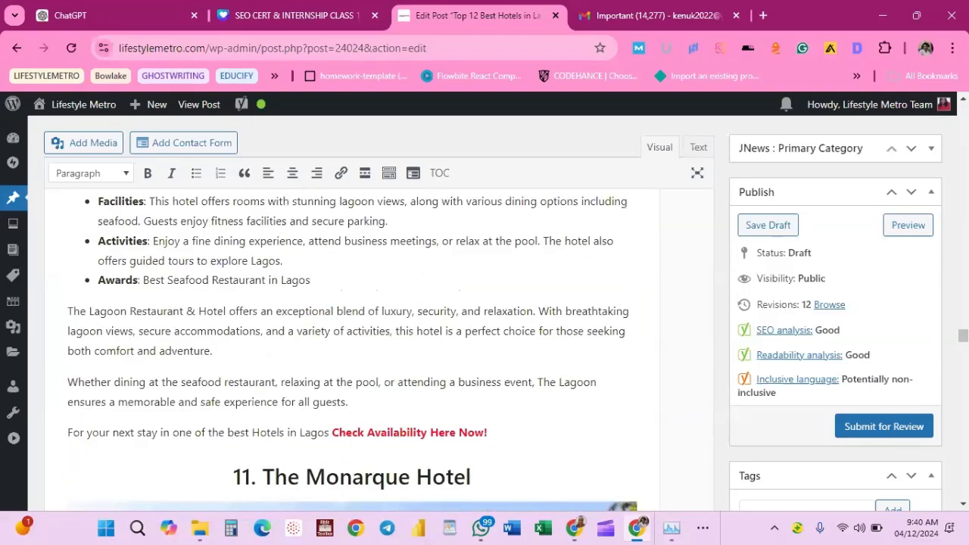
{"action": "scroll", "coordinate": [352, 341], "scroll_direction": "up", "scroll_amount": 4}
{"action": "scroll", "coordinate": [352, 341], "scroll_direction": "up", "scroll_amount": 4}
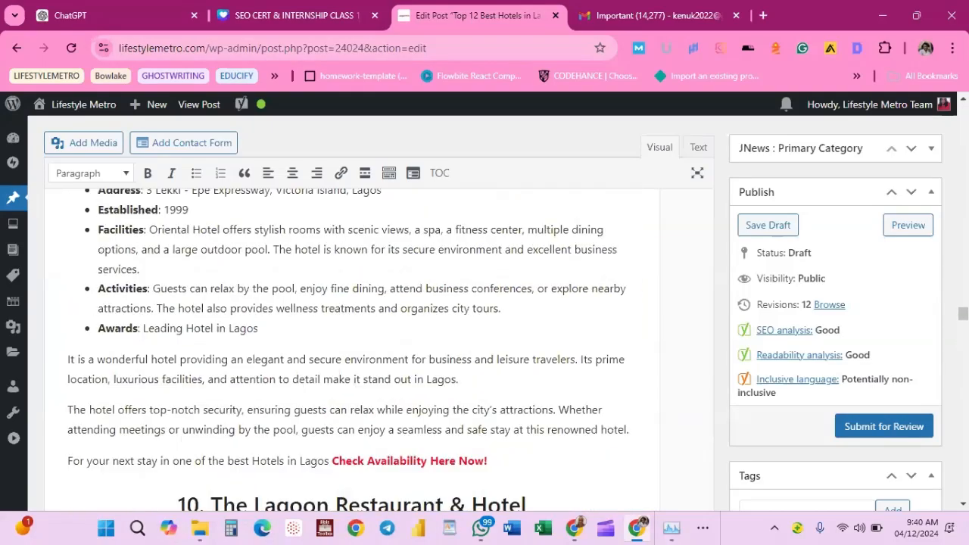
{"action": "scroll", "coordinate": [353, 340], "scroll_direction": "up", "scroll_amount": 5}
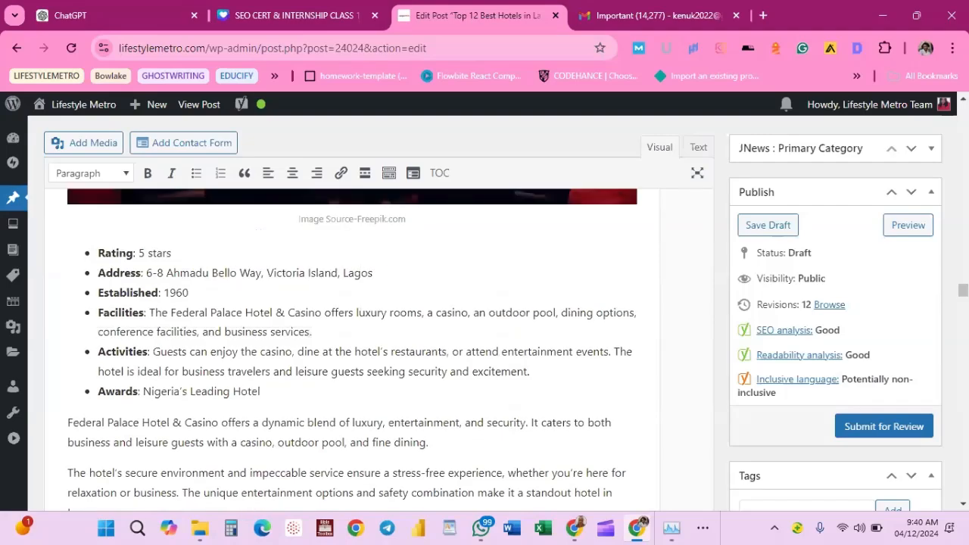
{"action": "scroll", "coordinate": [352, 341], "scroll_direction": "up", "scroll_amount": 4}
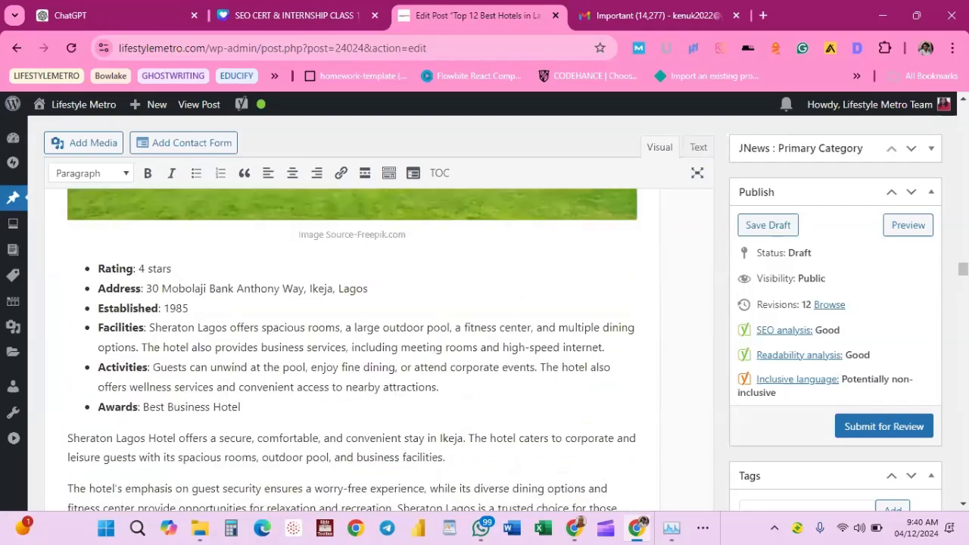
{"action": "scroll", "coordinate": [352, 341], "scroll_direction": "up", "scroll_amount": 4}
{"action": "scroll", "coordinate": [352, 340], "scroll_direction": "up", "scroll_amount": 15}
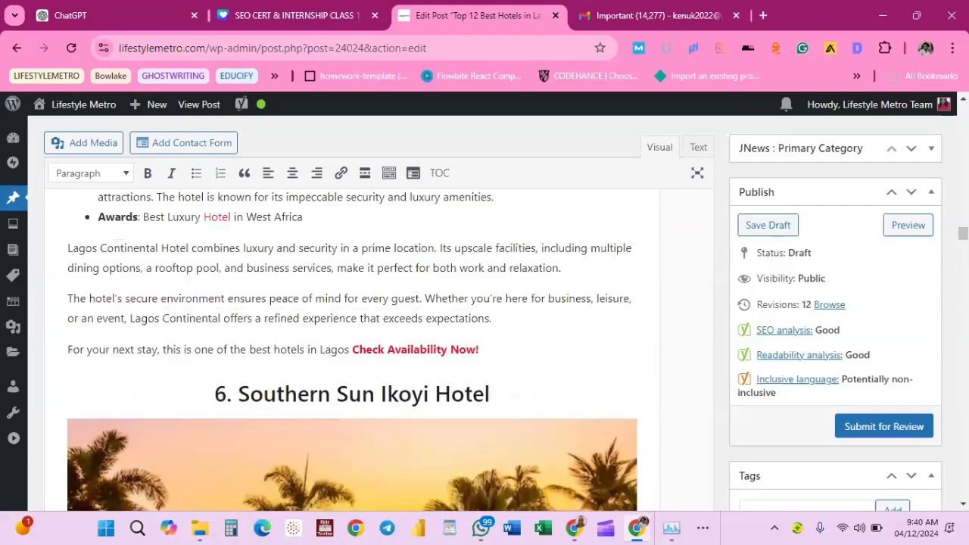
{"action": "scroll", "coordinate": [352, 341], "scroll_direction": "up", "scroll_amount": 5}
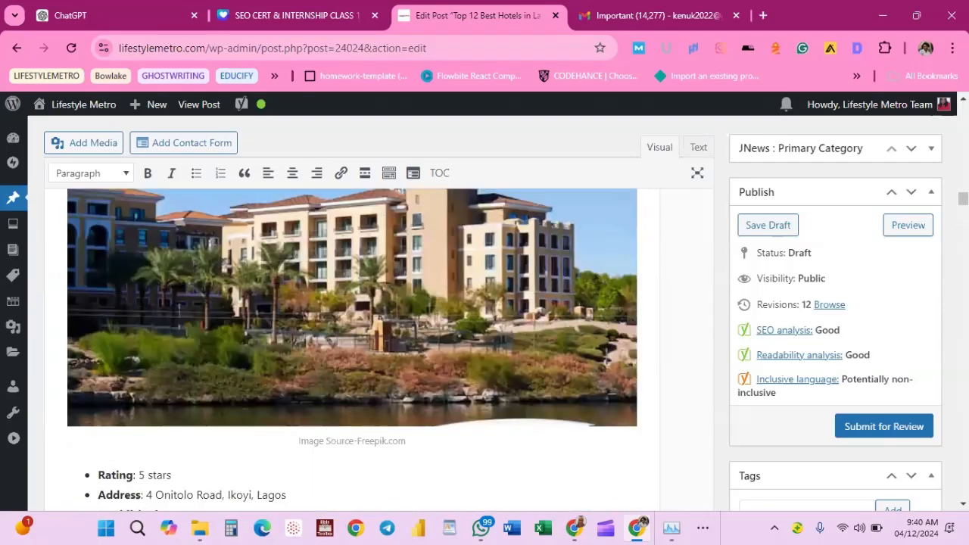
{"action": "scroll", "coordinate": [352, 340], "scroll_direction": "up", "scroll_amount": 3}
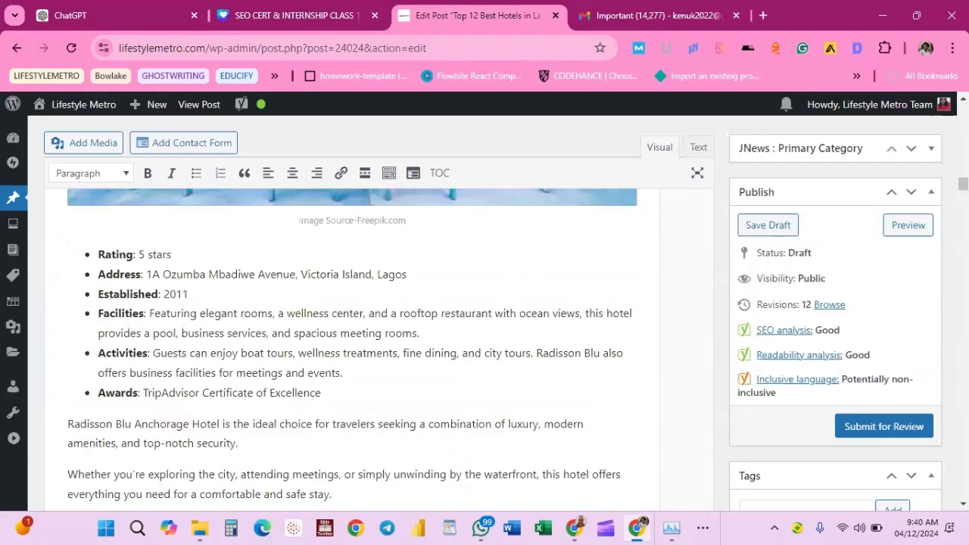
{"action": "scroll", "coordinate": [352, 341], "scroll_direction": "up", "scroll_amount": 9}
Recheck the hotel sections from Eko Hotel & Suites through to Related Posts, and again around The Lagoon Restaurant & Hotel, for "oriental"
{"action": "scroll", "coordinate": [352, 340], "scroll_direction": "down", "scroll_amount": 9}
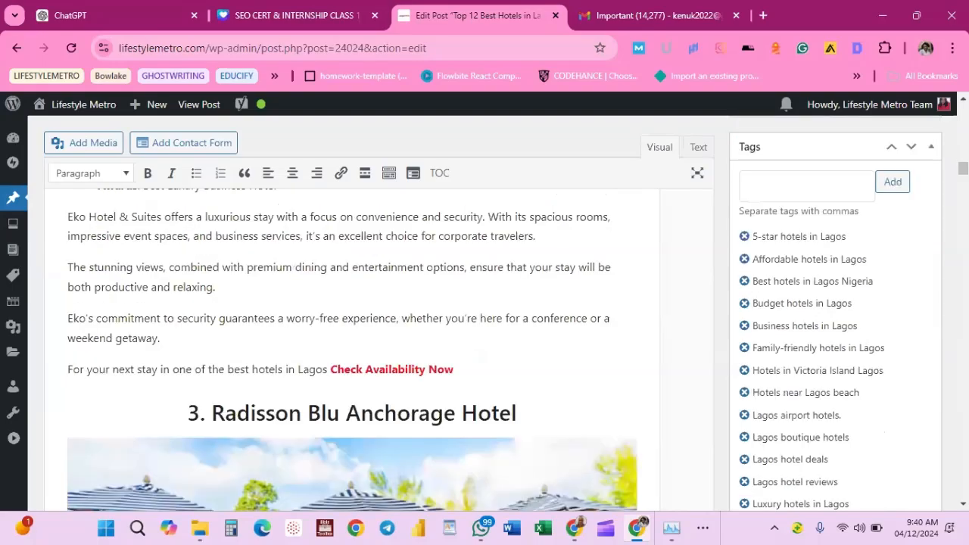
{"action": "scroll", "coordinate": [352, 340], "scroll_direction": "down", "scroll_amount": 12}
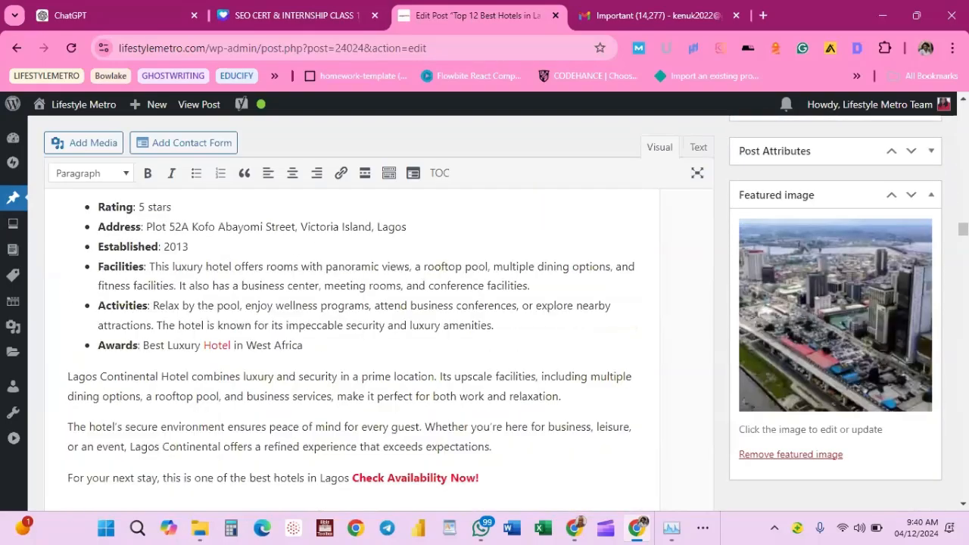
{"action": "scroll", "coordinate": [353, 340], "scroll_direction": "down", "scroll_amount": 9}
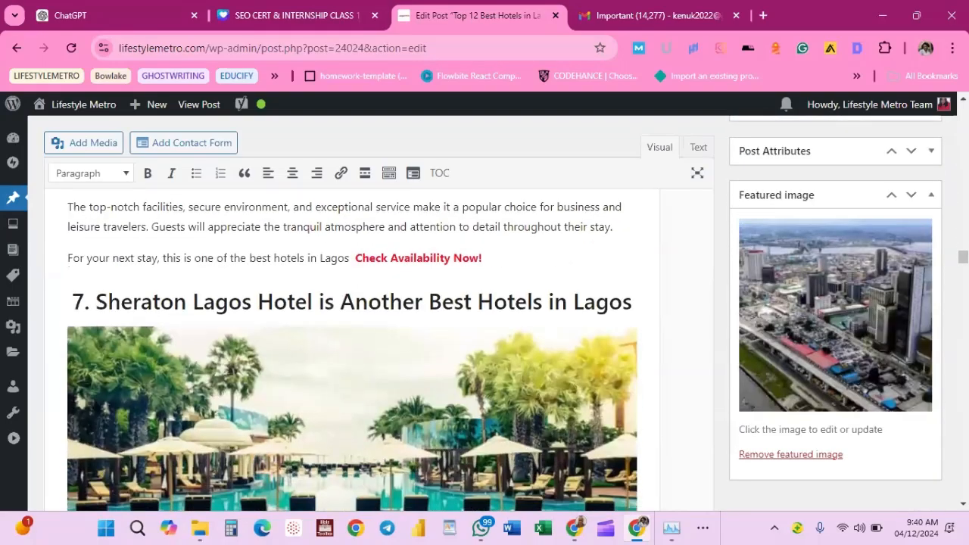
{"action": "scroll", "coordinate": [352, 340], "scroll_direction": "down", "scroll_amount": 15}
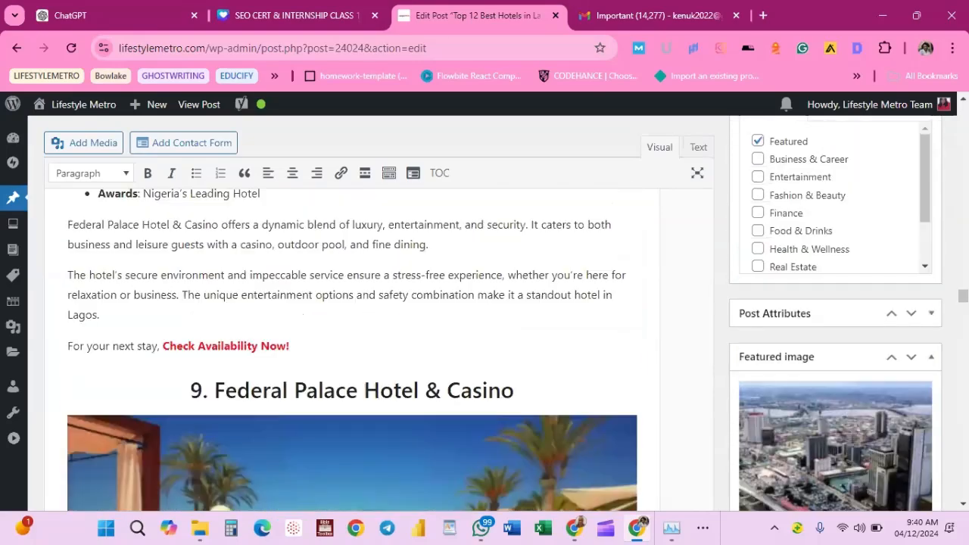
{"action": "scroll", "coordinate": [352, 340], "scroll_direction": "up", "scroll_amount": 2}
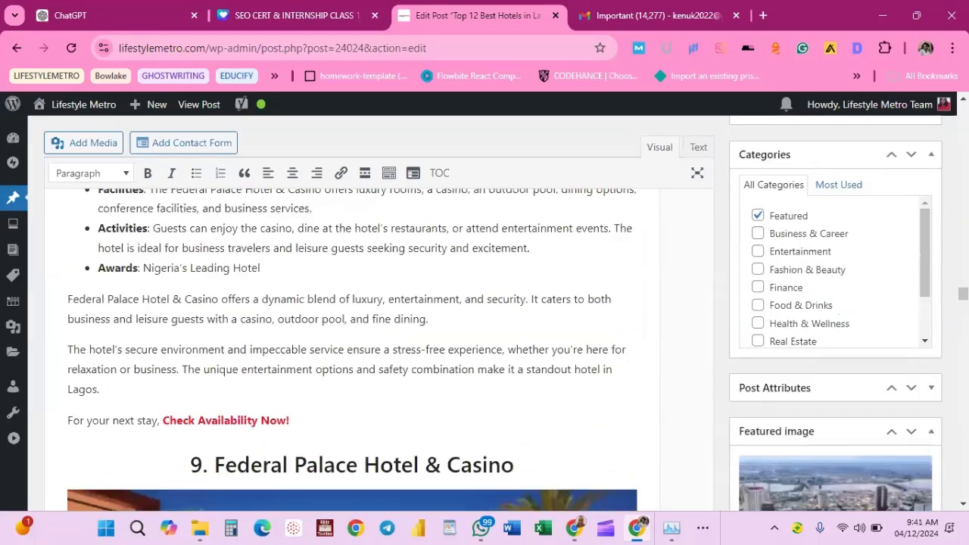
{"action": "scroll", "coordinate": [352, 341], "scroll_direction": "down", "scroll_amount": 1}
{"action": "scroll", "coordinate": [352, 341], "scroll_direction": "down", "scroll_amount": 6}
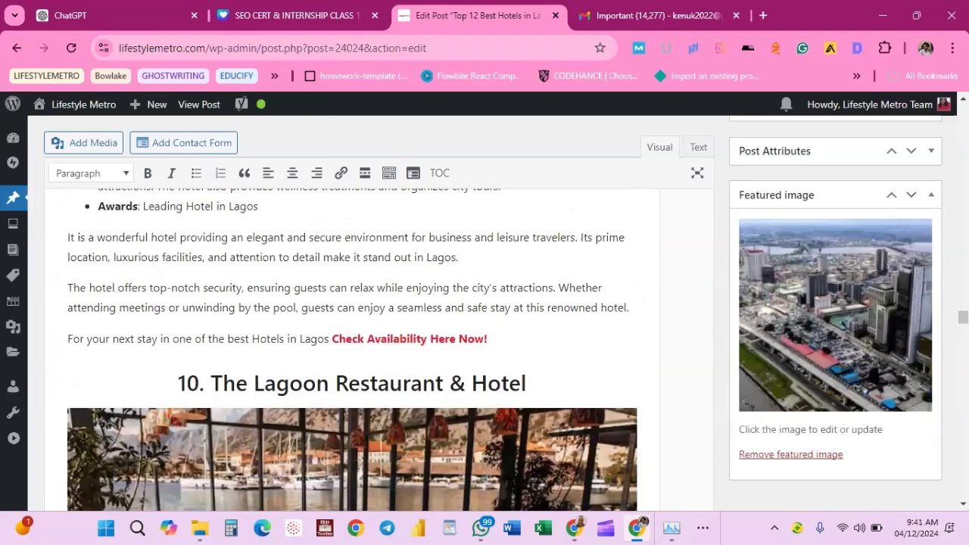
{"action": "scroll", "coordinate": [352, 341], "scroll_direction": "up", "scroll_amount": 2}
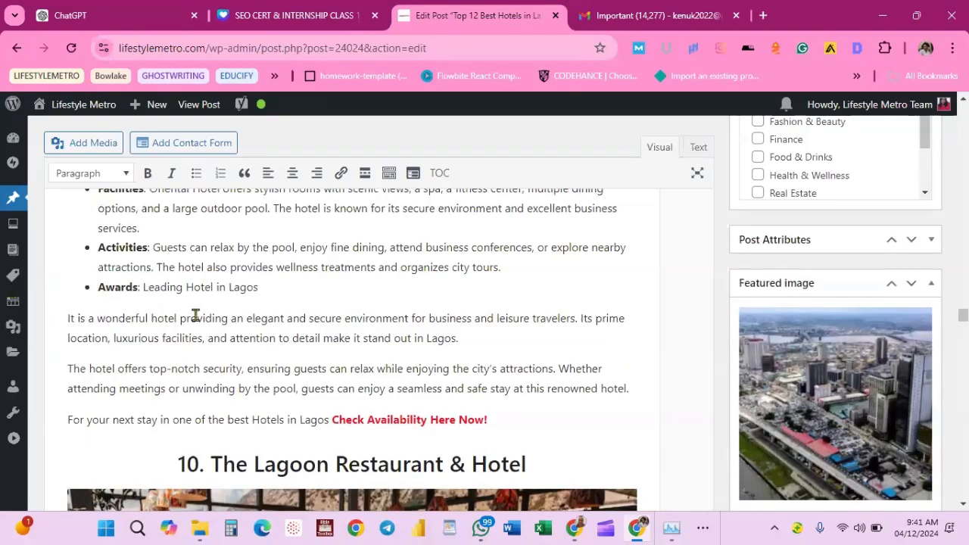
{"action": "scroll", "coordinate": [239, 307], "scroll_direction": "down", "scroll_amount": 10}
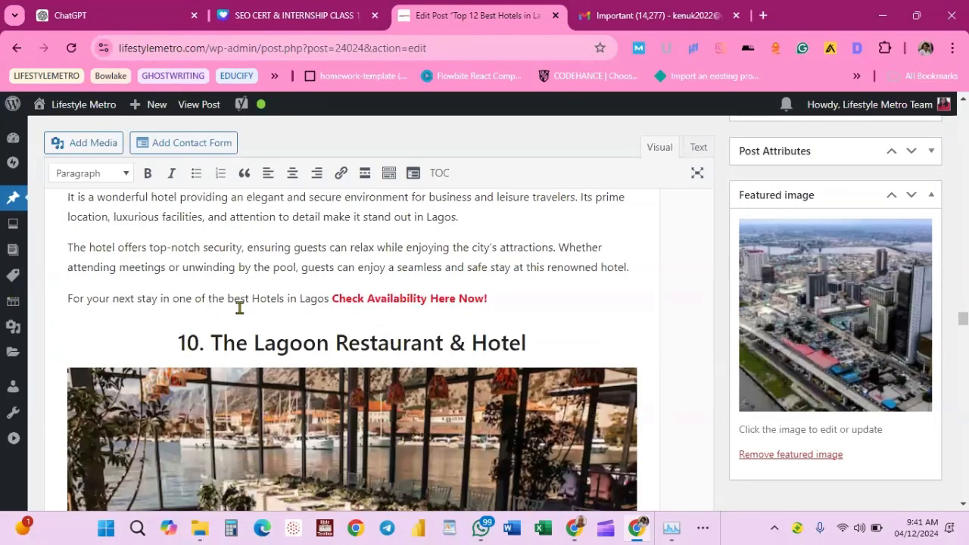
{"action": "scroll", "coordinate": [239, 307], "scroll_direction": "down", "scroll_amount": 15}
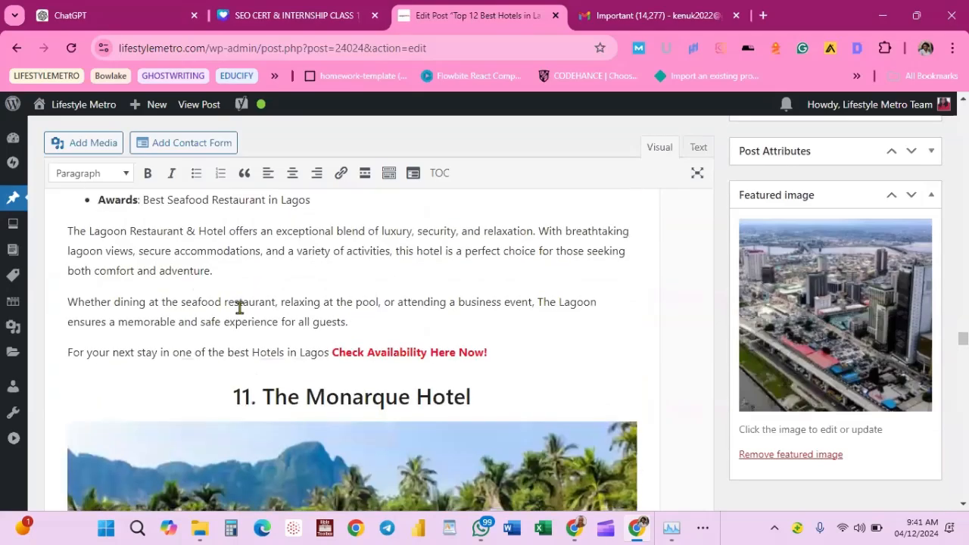
{"action": "scroll", "coordinate": [240, 308], "scroll_direction": "down", "scroll_amount": 15}
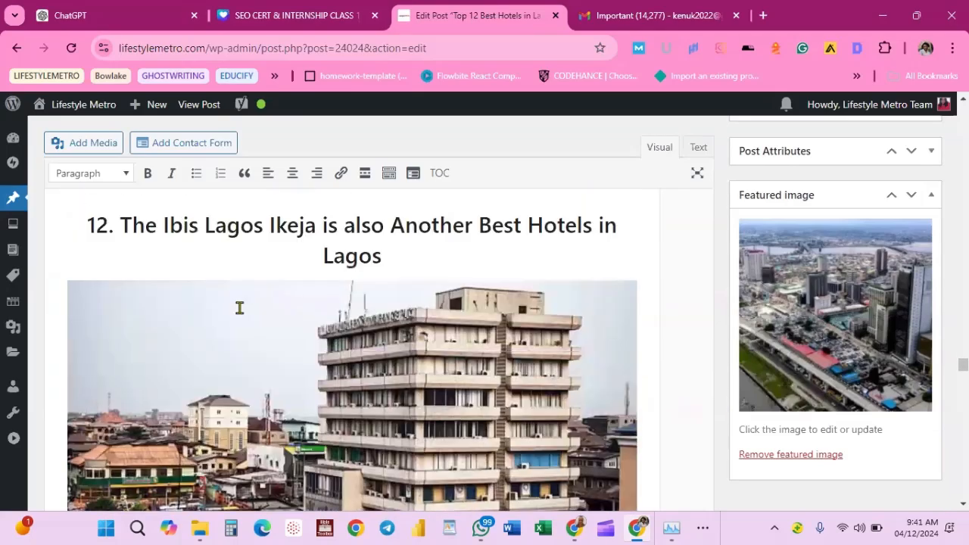
{"action": "scroll", "coordinate": [240, 307], "scroll_direction": "down", "scroll_amount": 15}
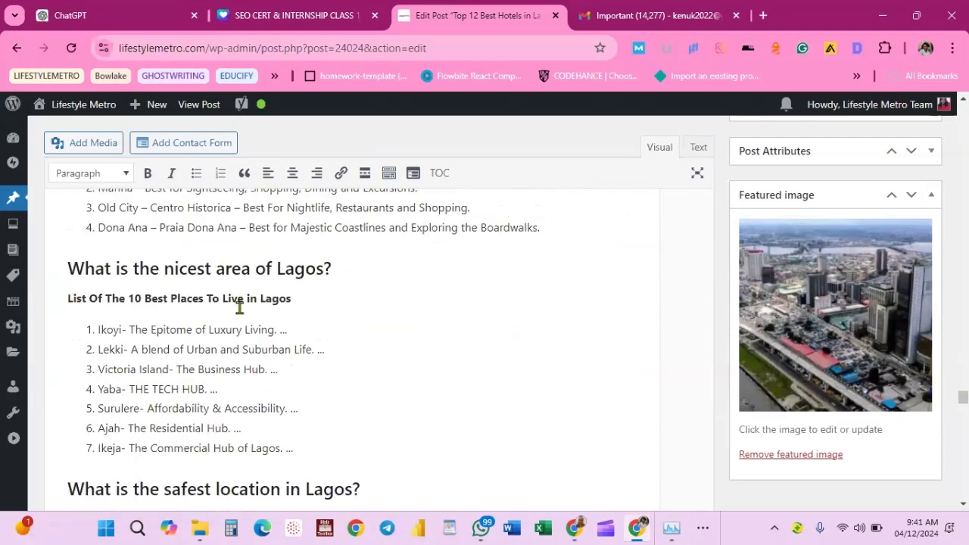
{"action": "scroll", "coordinate": [239, 307], "scroll_direction": "down", "scroll_amount": 15}
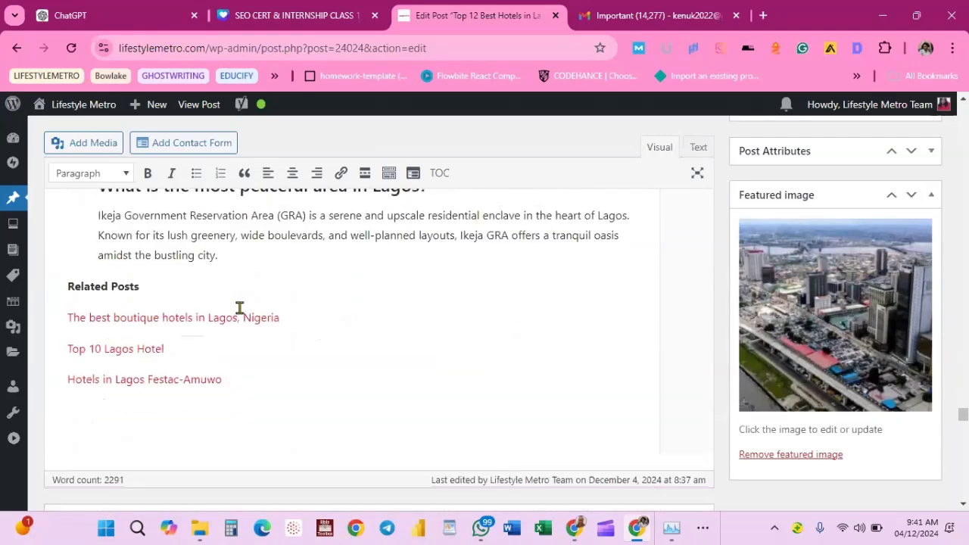
{"action": "scroll", "coordinate": [240, 308], "scroll_direction": "down", "scroll_amount": 2}
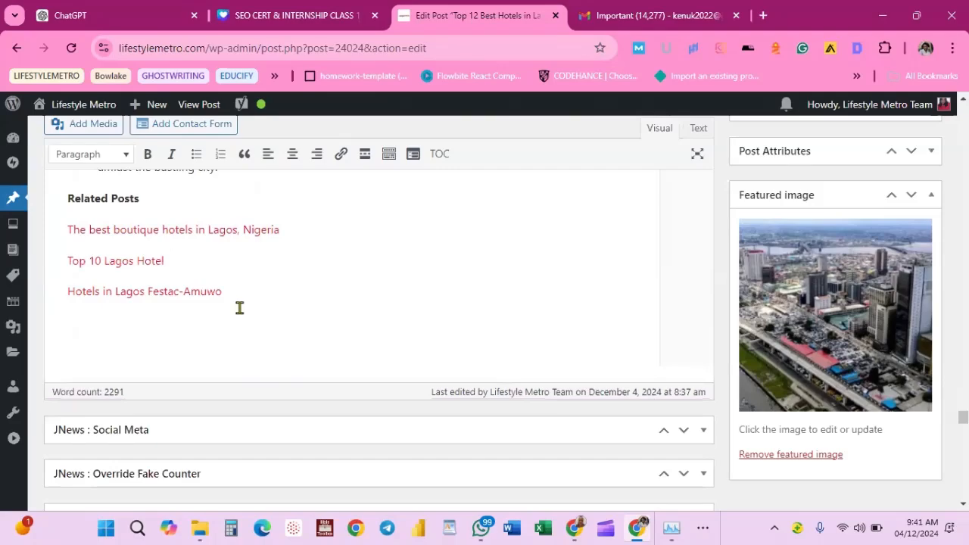
{"action": "scroll", "coordinate": [240, 307], "scroll_direction": "down", "scroll_amount": 2}
{"action": "scroll", "coordinate": [239, 307], "scroll_direction": "up", "scroll_amount": 6}
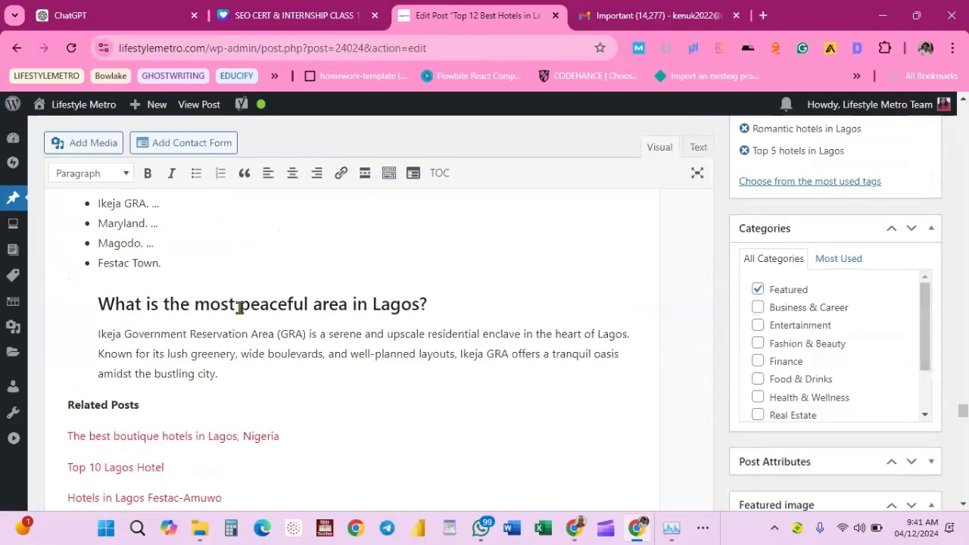
{"action": "scroll", "coordinate": [239, 307], "scroll_direction": "up", "scroll_amount": 15}
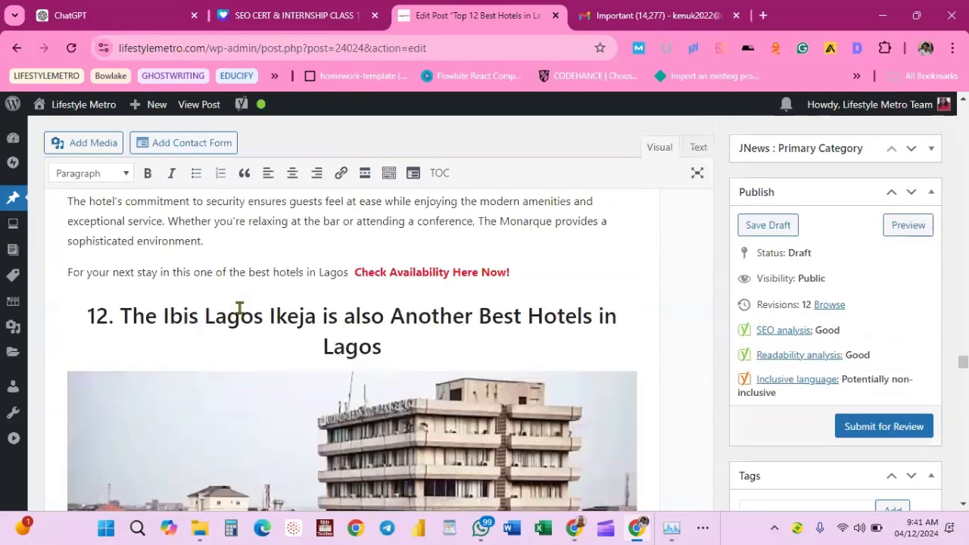
{"action": "scroll", "coordinate": [240, 308], "scroll_direction": "up", "scroll_amount": 10}
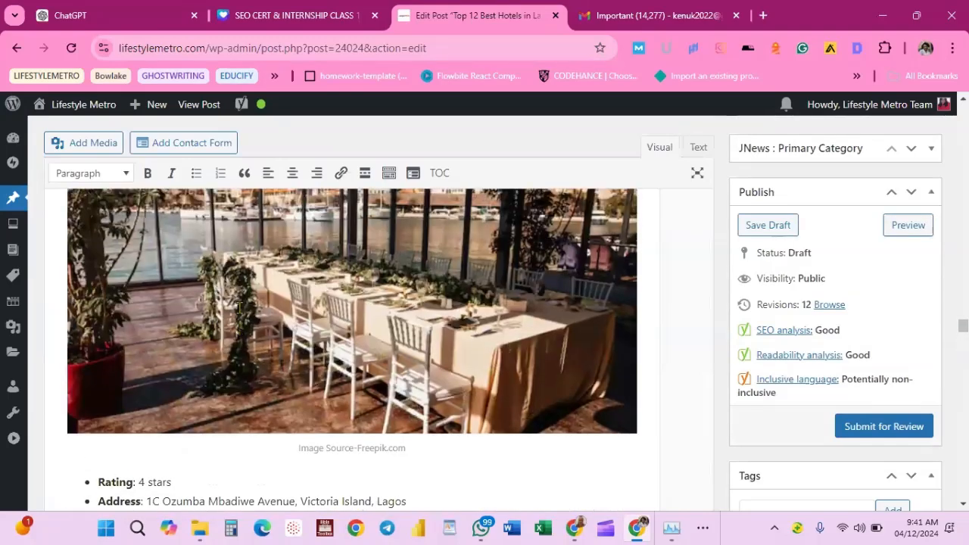
{"action": "scroll", "coordinate": [239, 308], "scroll_direction": "down", "scroll_amount": 2}
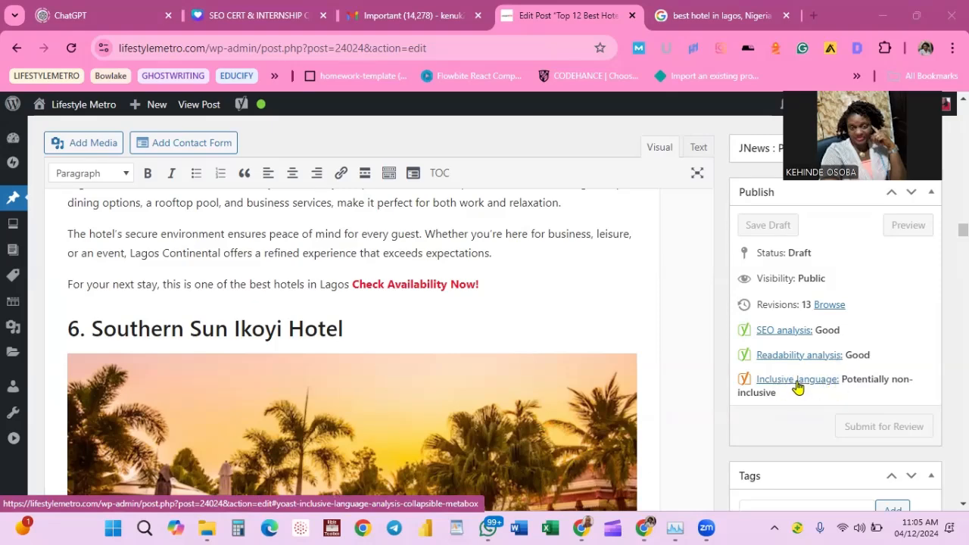
Return to the inclusive language results and highlight the wording flagged for "oriental" in the post
{"action": "left_click", "coordinate": [796, 379]}
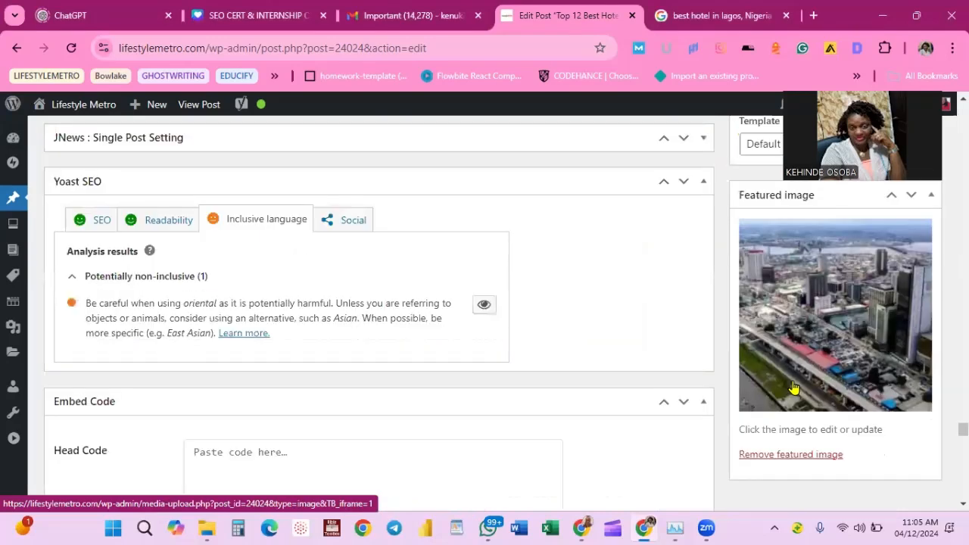
{"action": "scroll", "coordinate": [489, 283], "scroll_direction": "down", "scroll_amount": 2}
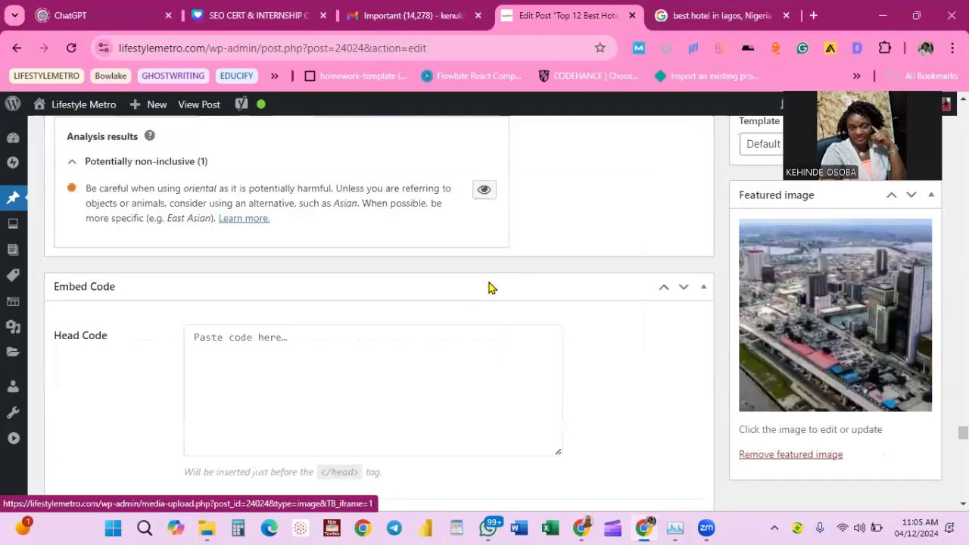
{"action": "left_click", "coordinate": [484, 194]}
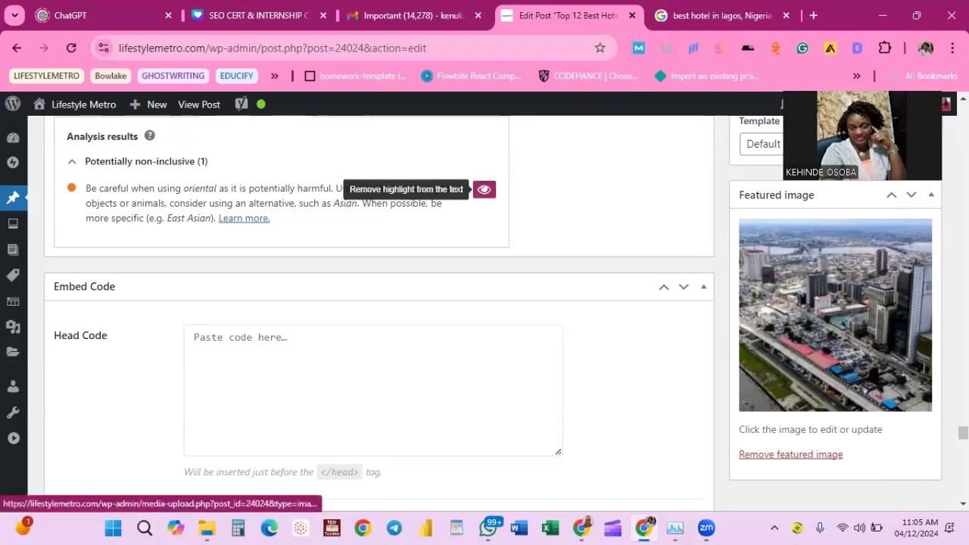
{"action": "left_click_drag", "start_coordinate": [963, 433], "coordinate": [964, 426]}
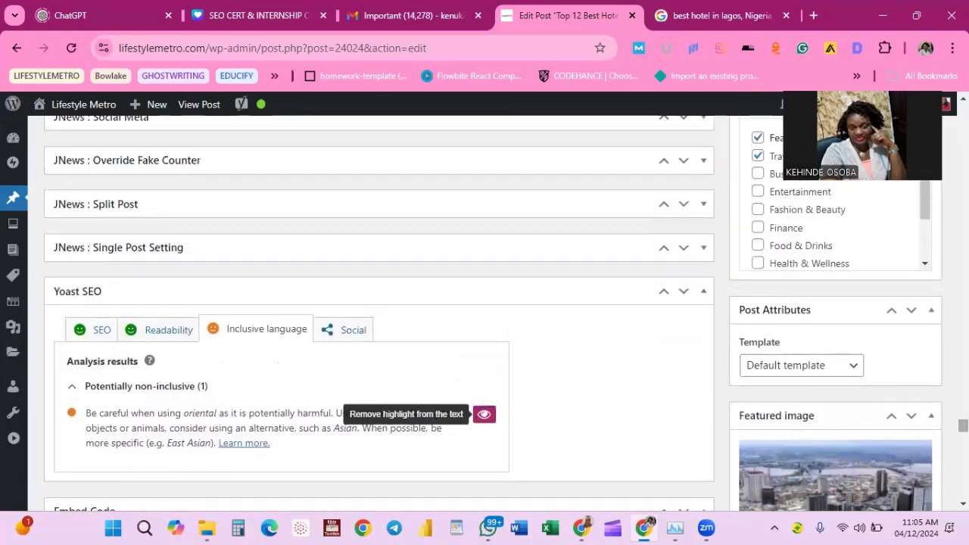
Search the whole page for "oriental" and go to its match in the Facilities item of the post body
{"action": "left_click_drag", "start_coordinate": [963, 427], "coordinate": [964, 337]}
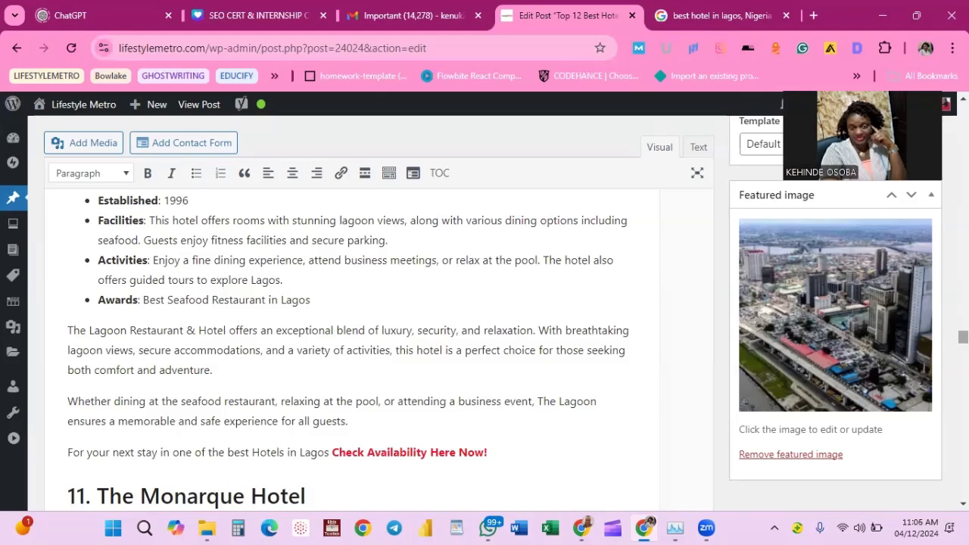
{"action": "left_click_drag", "start_coordinate": [963, 337], "coordinate": [963, 115]}
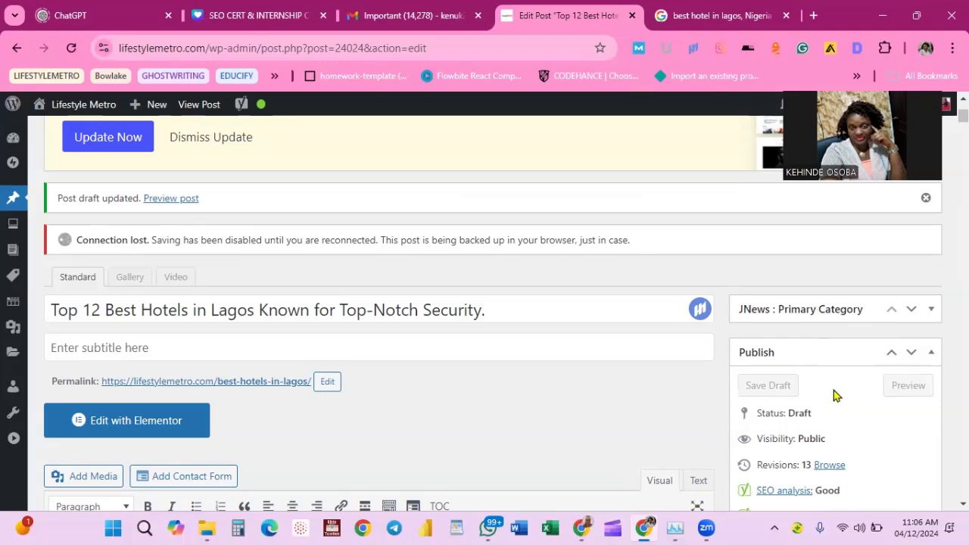
{"action": "key", "text": "ctrl+f"}
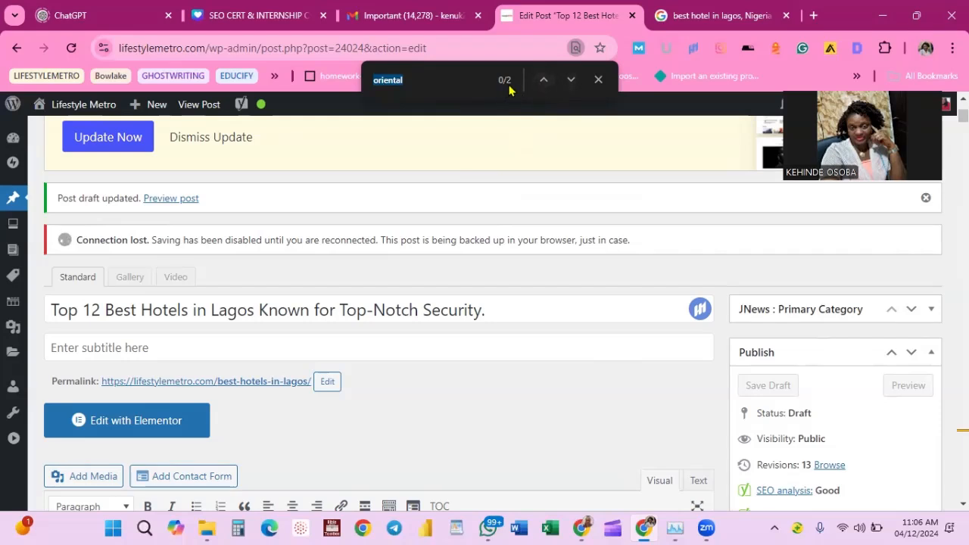
{"action": "left_click", "coordinate": [571, 80]}
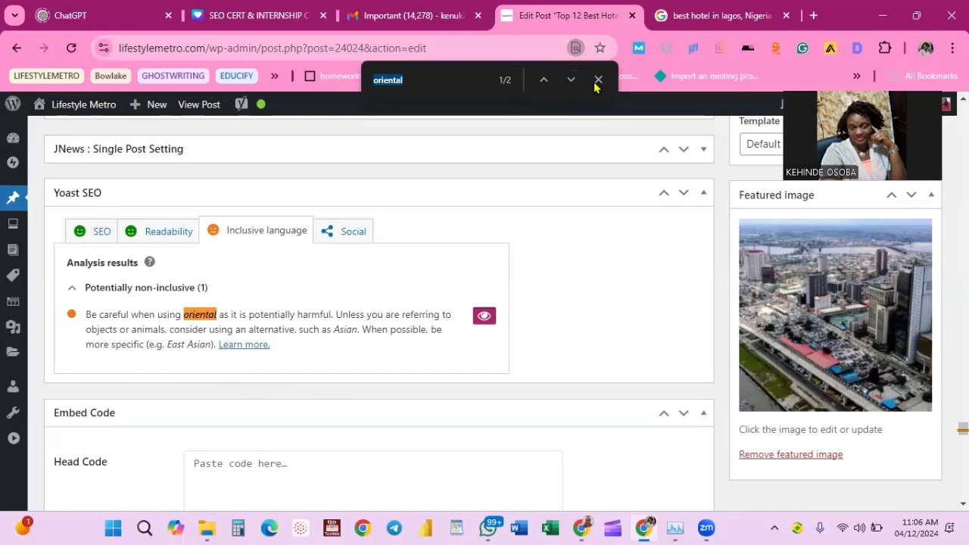
{"action": "left_click", "coordinate": [572, 81]}
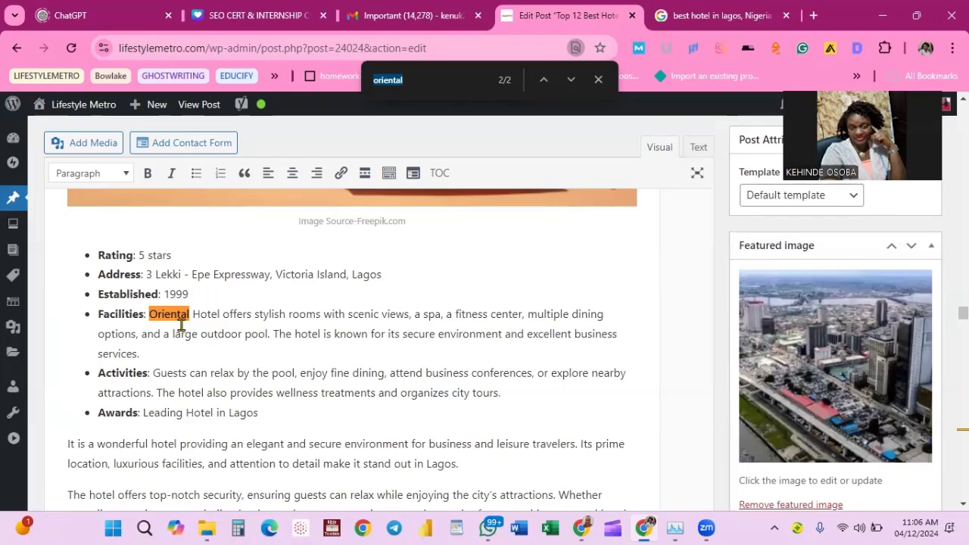
Replace "Oriental" with "This great" in the Facilities item of the hotel established in 1999
{"action": "scroll", "coordinate": [181, 324], "scroll_direction": "up", "scroll_amount": 6}
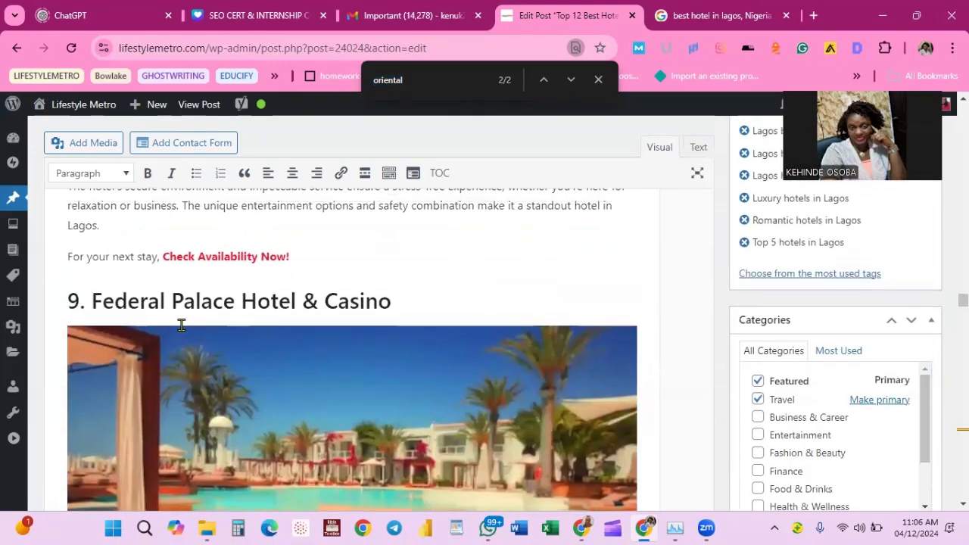
{"action": "scroll", "coordinate": [181, 324], "scroll_direction": "down", "scroll_amount": 4}
{"action": "scroll", "coordinate": [151, 318], "scroll_direction": "up", "scroll_amount": 4}
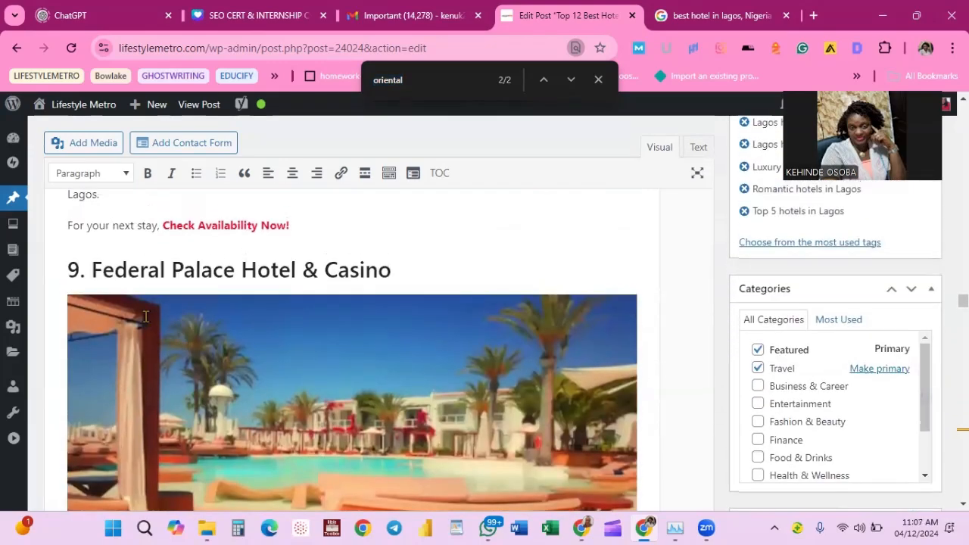
{"action": "scroll", "coordinate": [397, 301], "scroll_direction": "down", "scroll_amount": 1}
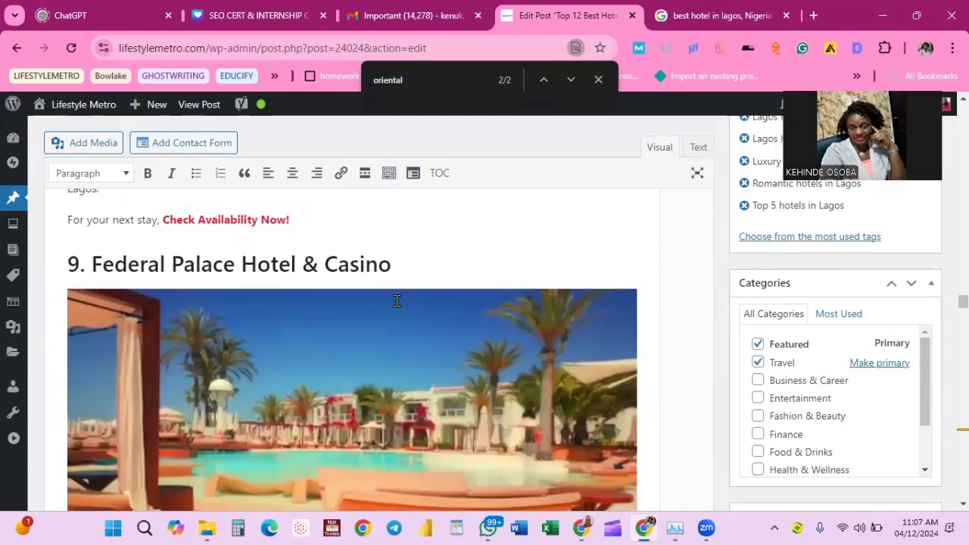
{"action": "scroll", "coordinate": [397, 300], "scroll_direction": "down", "scroll_amount": 5}
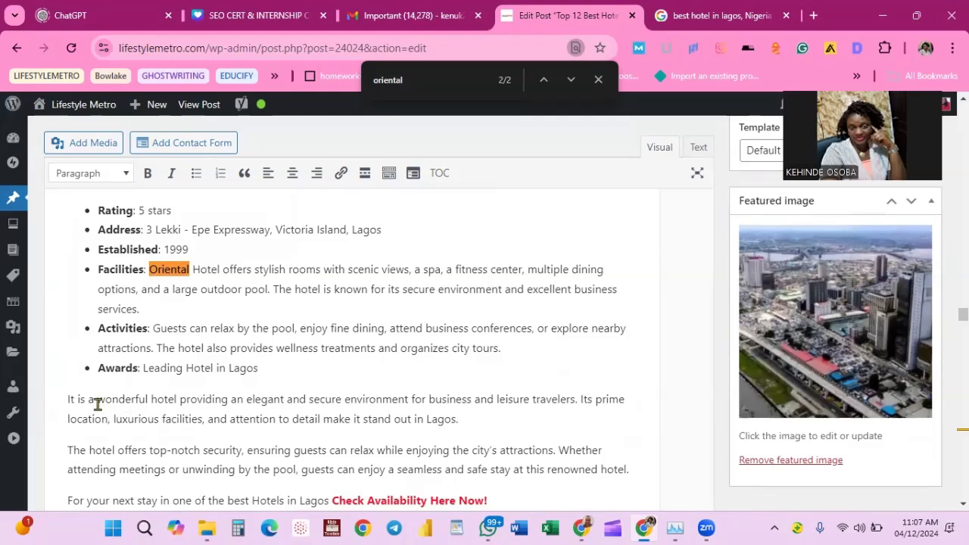
{"action": "left_click", "coordinate": [191, 270]}
{"action": "key", "text": "BackSpace"}
{"action": "key", "text": "BackSpace"}
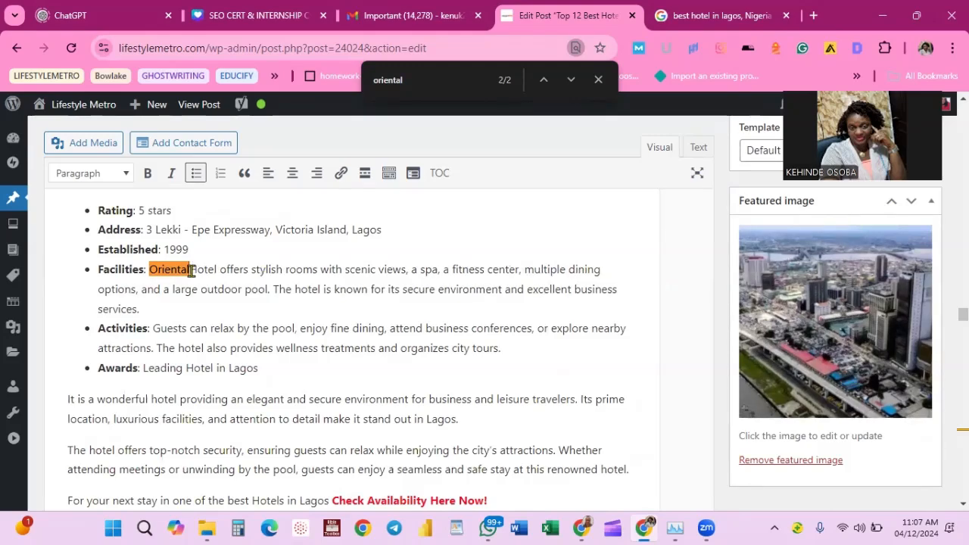
{"action": "key", "text": "BackSpace"}
{"action": "key", "text": "BackSpace"}
{"action": "key", "text": "BackSpace"}
{"action": "key", "text": "BackSpace"}
{"action": "key", "text": "BackSpace"}
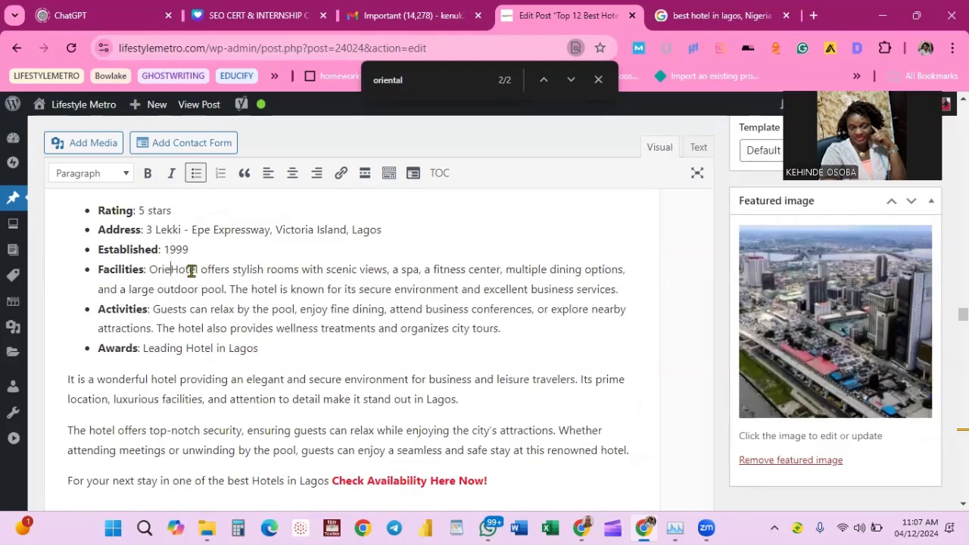
{"action": "key", "text": "BackSpace"}
{"action": "key", "text": "BackSpace"}
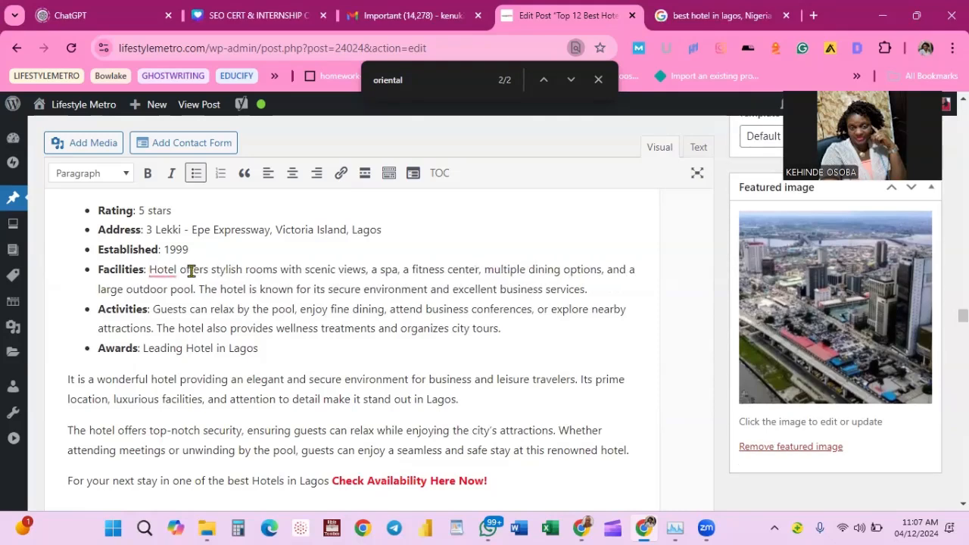
{"action": "type", "text": "This "}
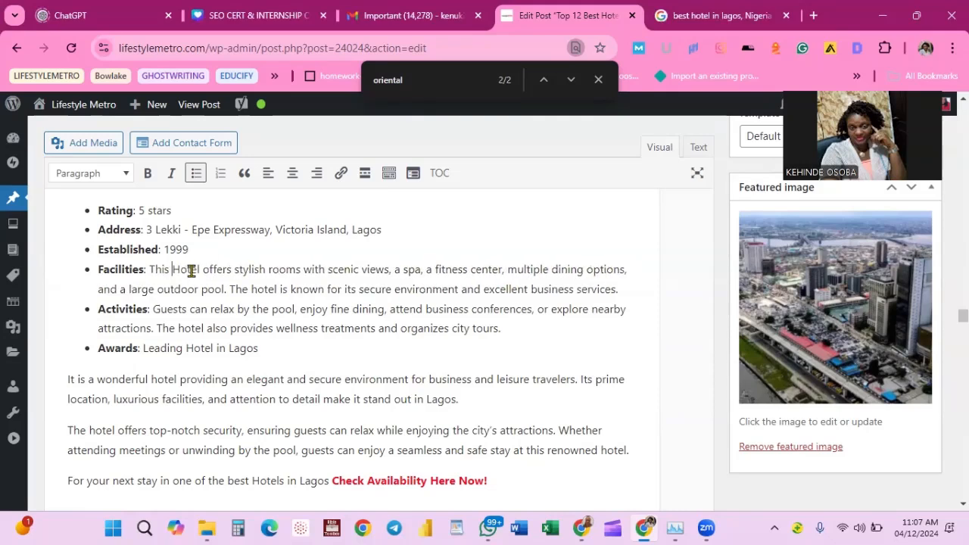
{"action": "type", "text": "great"}
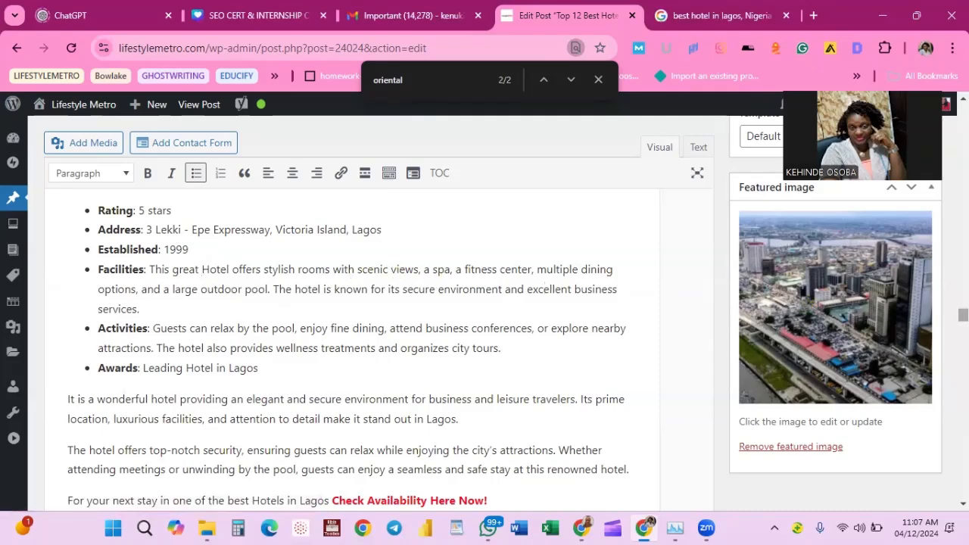
Check the post's inclusive language rating in the publishing summary and close the page search
{"action": "scroll", "coordinate": [352, 341], "scroll_direction": "up", "scroll_amount": 10}
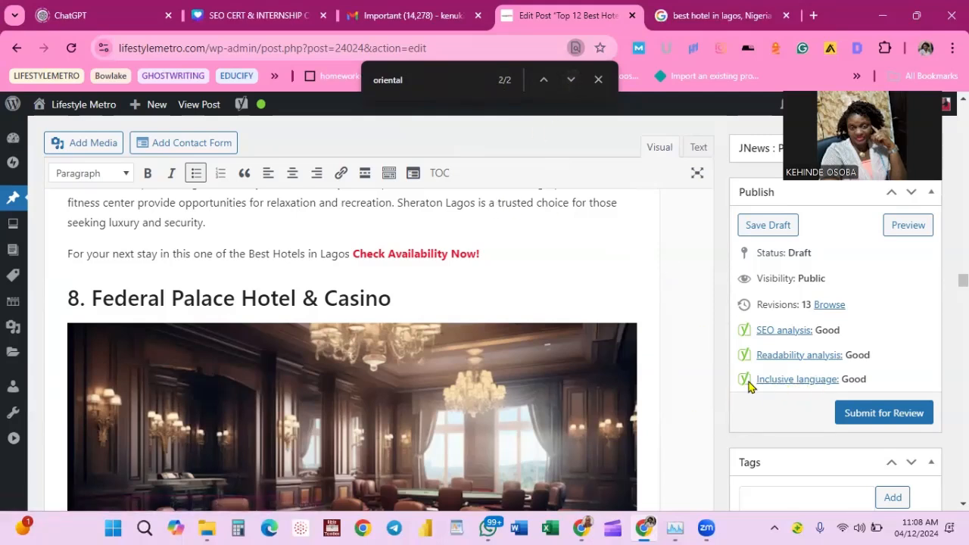
{"action": "left_click", "coordinate": [598, 80]}
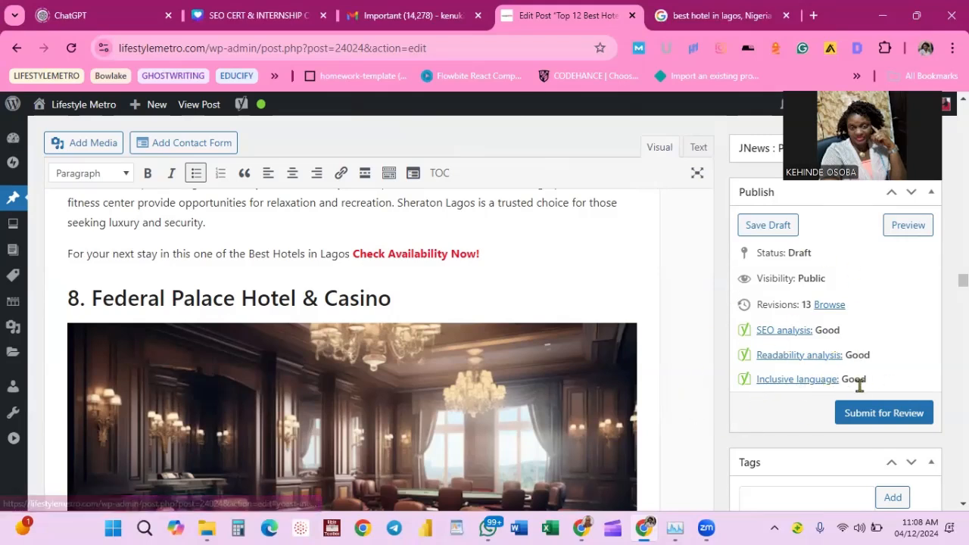
{"action": "left_click", "coordinate": [708, 527]}
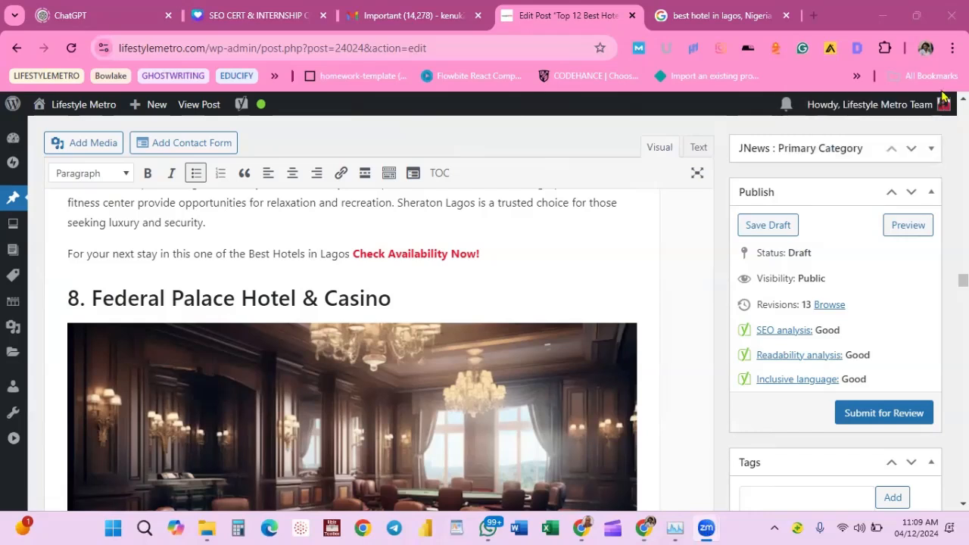
{"action": "mouse_move", "coordinate": [659, 528]}
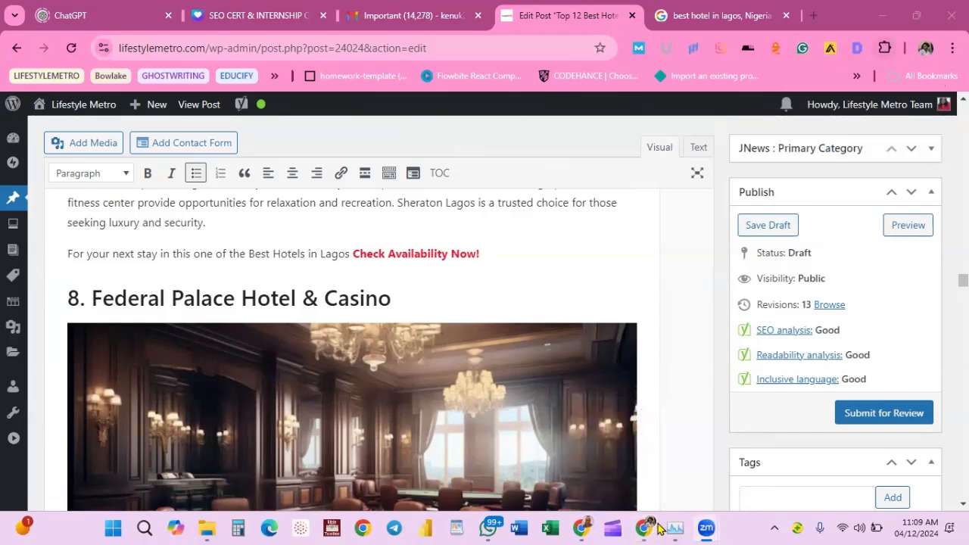